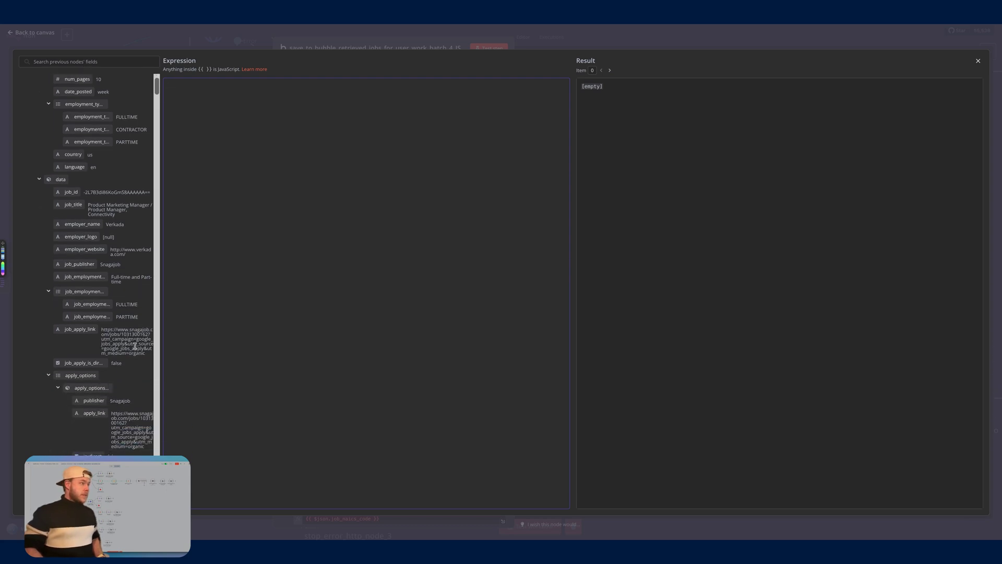
Map the job_description value to {{ $json.data.job_description }} from the input data and close the expression editor.
scroll(132, 360, "down", 6)
scroll(123, 334, "down", 5)
scroll(123, 335, "down", 15)
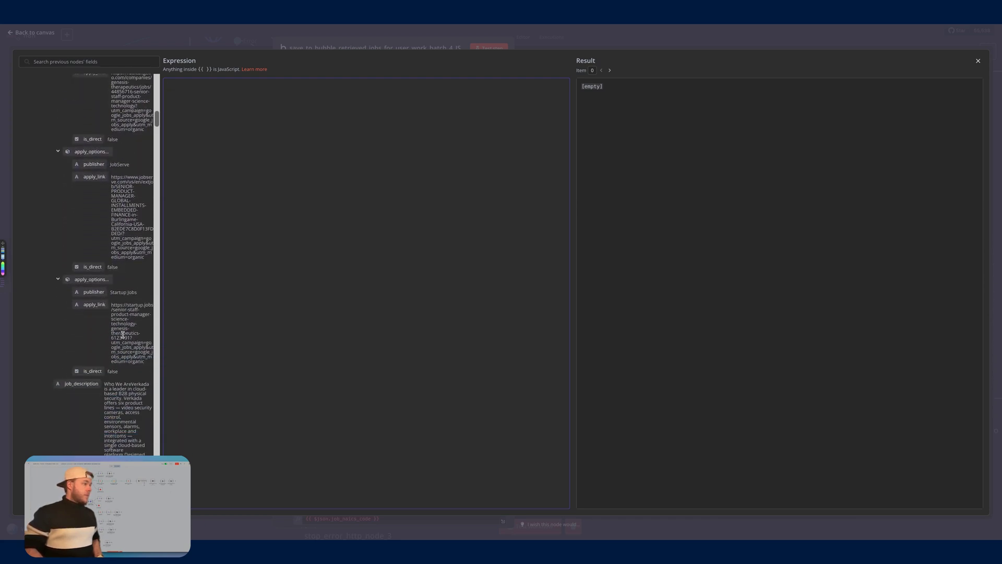
scroll(122, 335, "down", 1)
left_click_drag(85, 358, 268, 251)
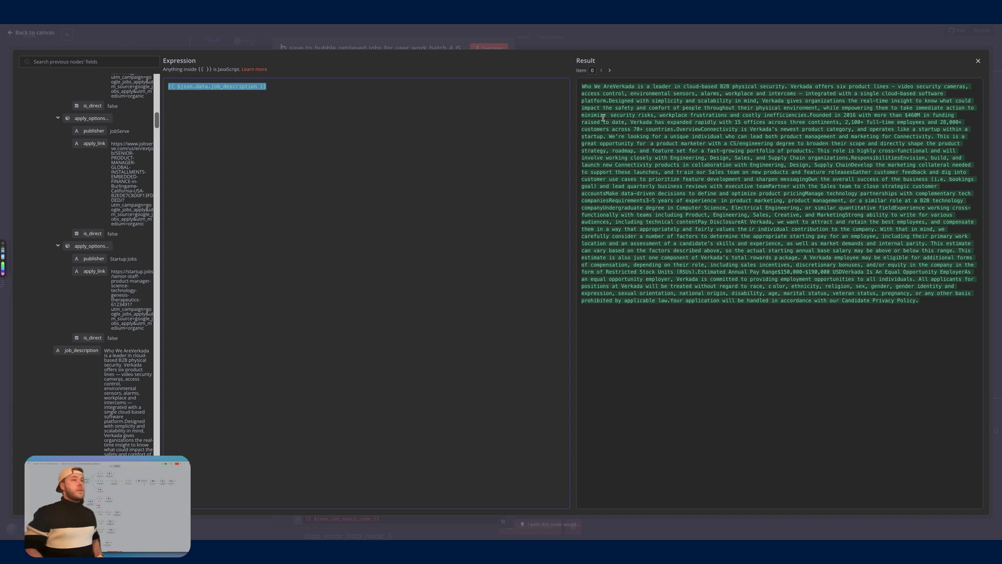
left_click(442, 48)
Replace the company_url_1 value with the employer_website field from the input data, {{ $json.data.employer_website }}.
scroll(414, 292, "down", 2)
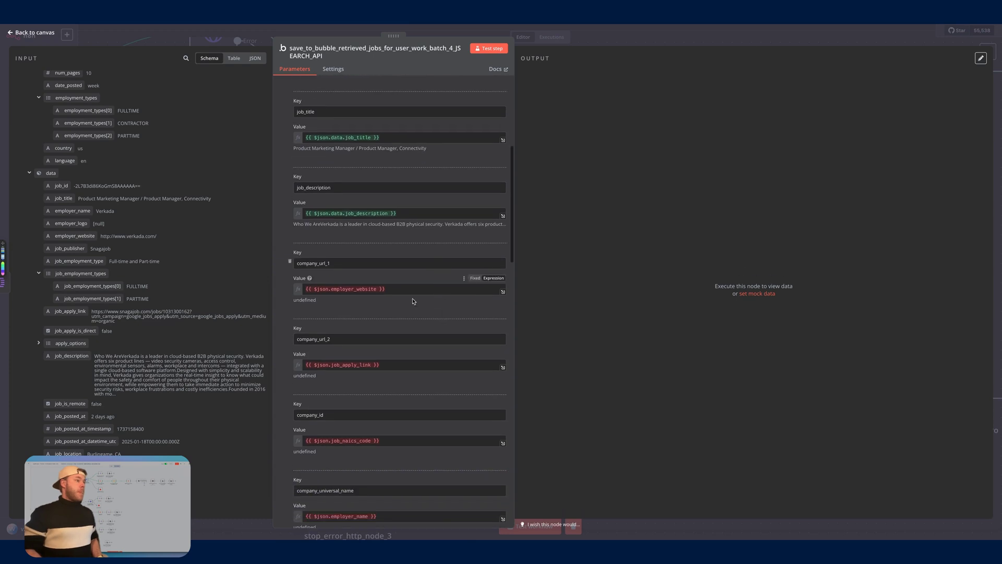
left_click(413, 290)
key("ctrl+a")
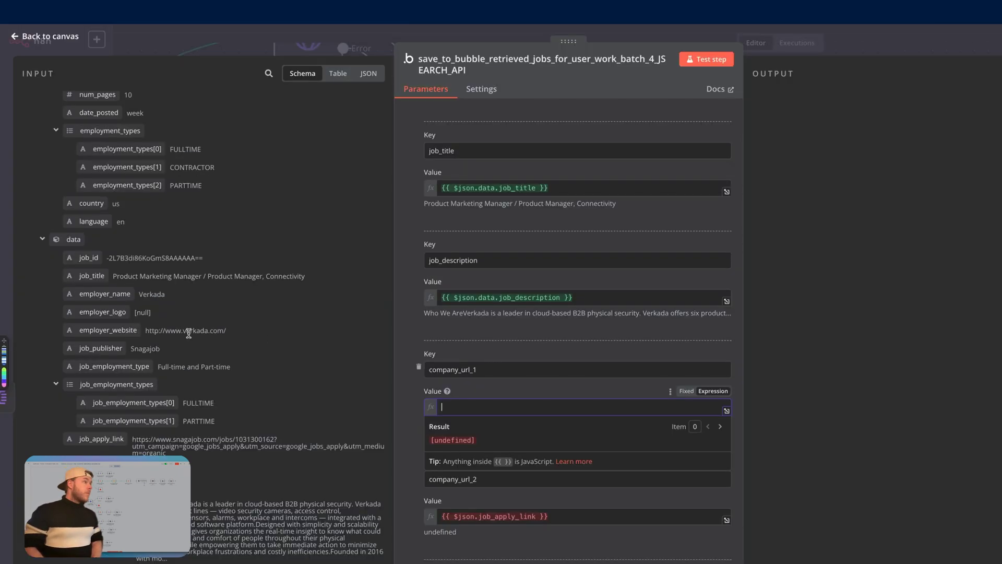
key("BackSpace")
scroll(109, 234, "up", 3)
scroll(155, 324, "up", 1)
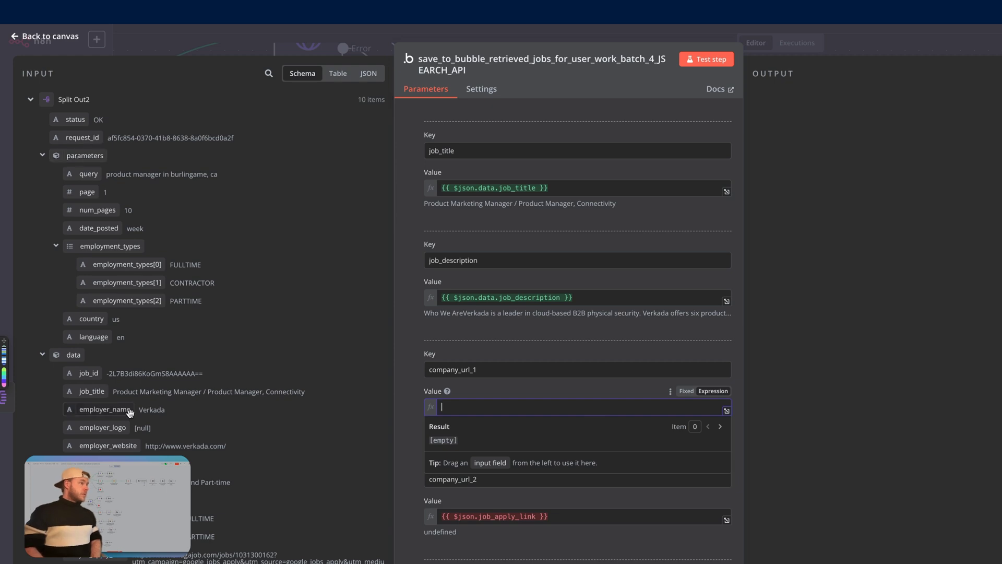
scroll(130, 413, "down", 3)
scroll(130, 413, "down", 2)
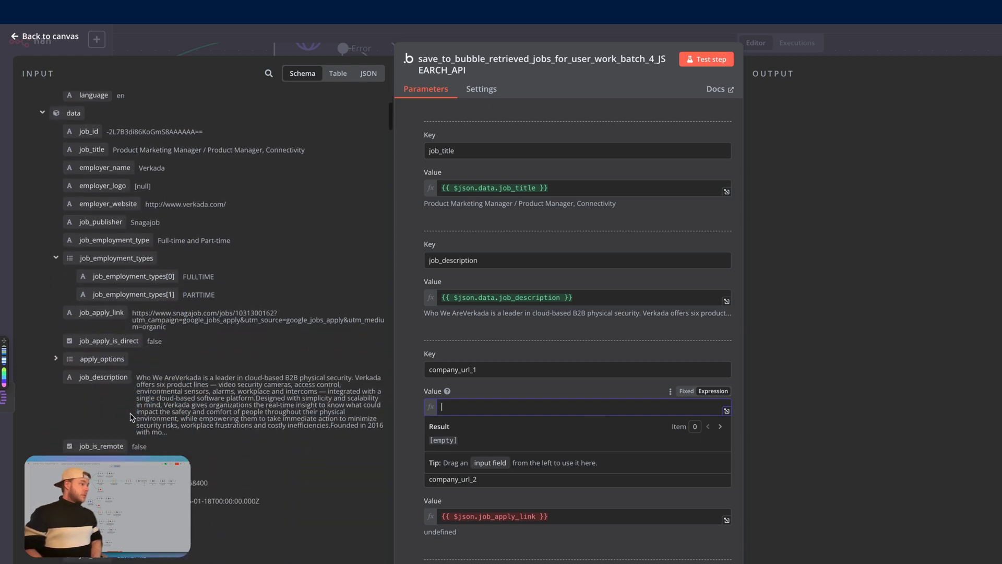
scroll(131, 413, "down", 8)
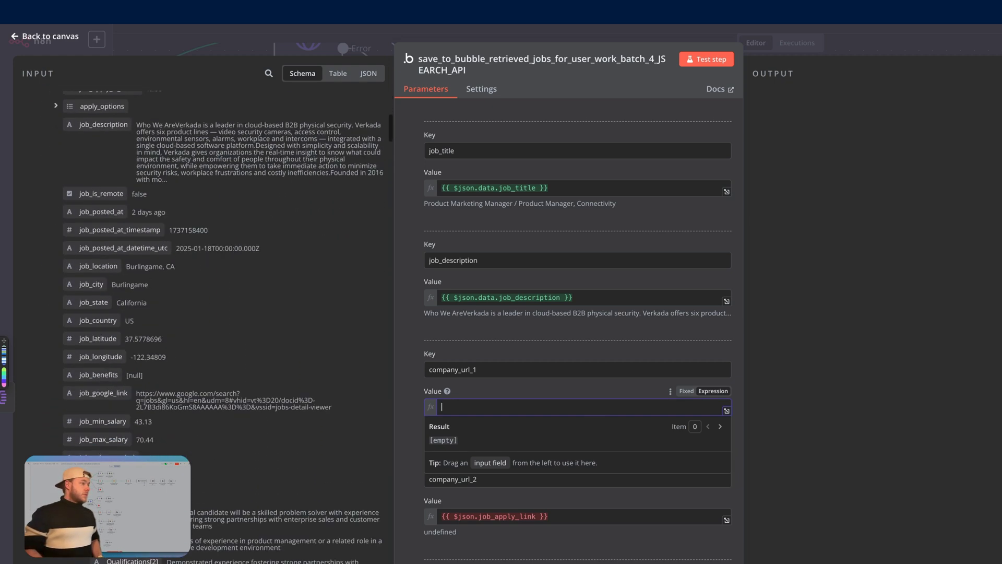
scroll(209, 313, "down", 8)
scroll(209, 313, "up", 10)
scroll(225, 324, "up", 3)
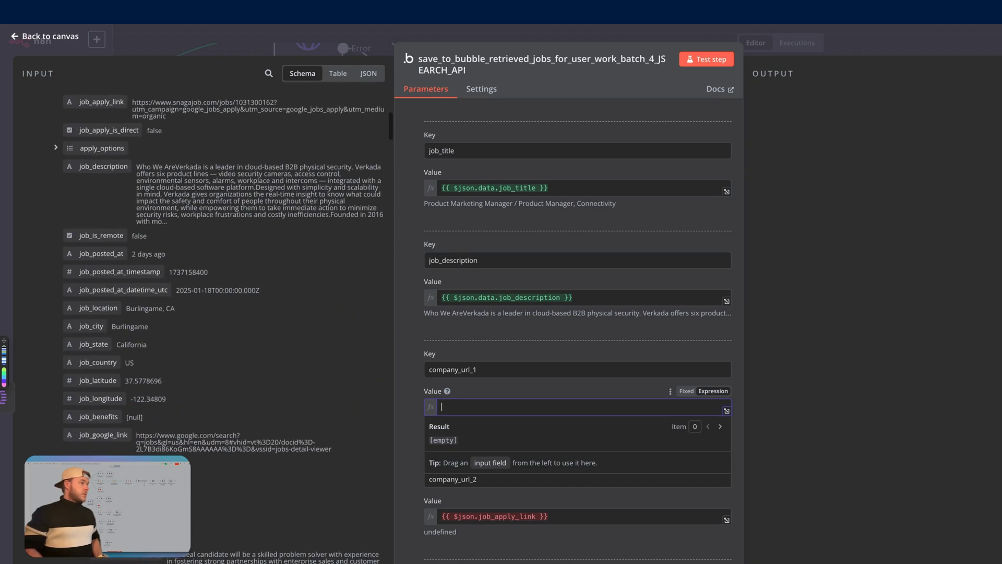
scroll(208, 323, "up", 5)
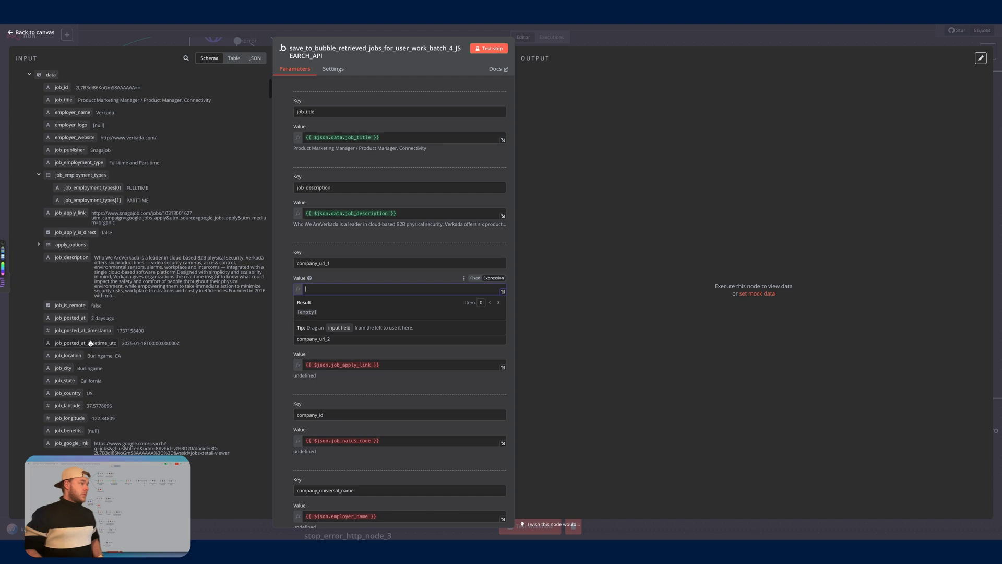
scroll(97, 331, "up", 2)
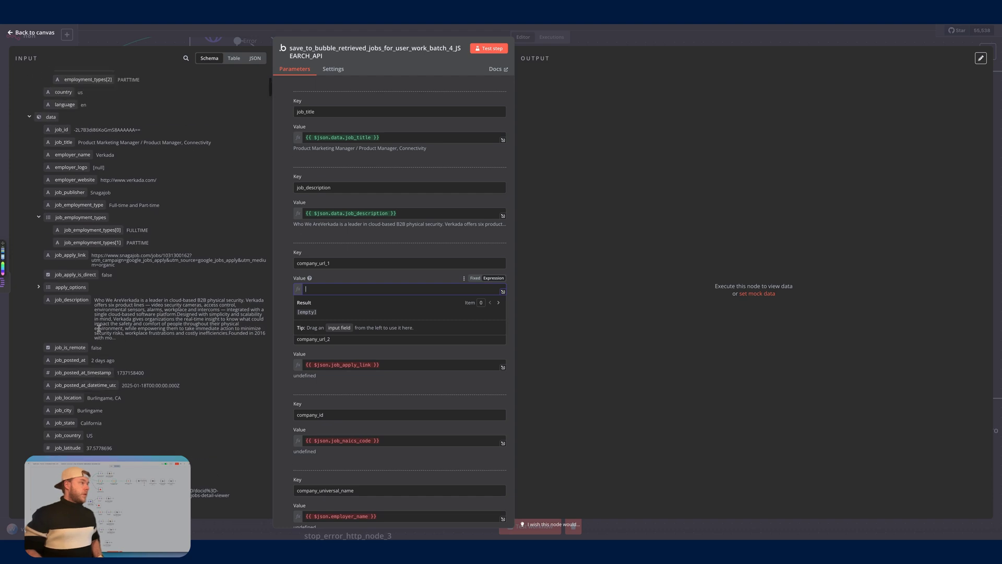
left_click_drag(75, 205, 362, 289)
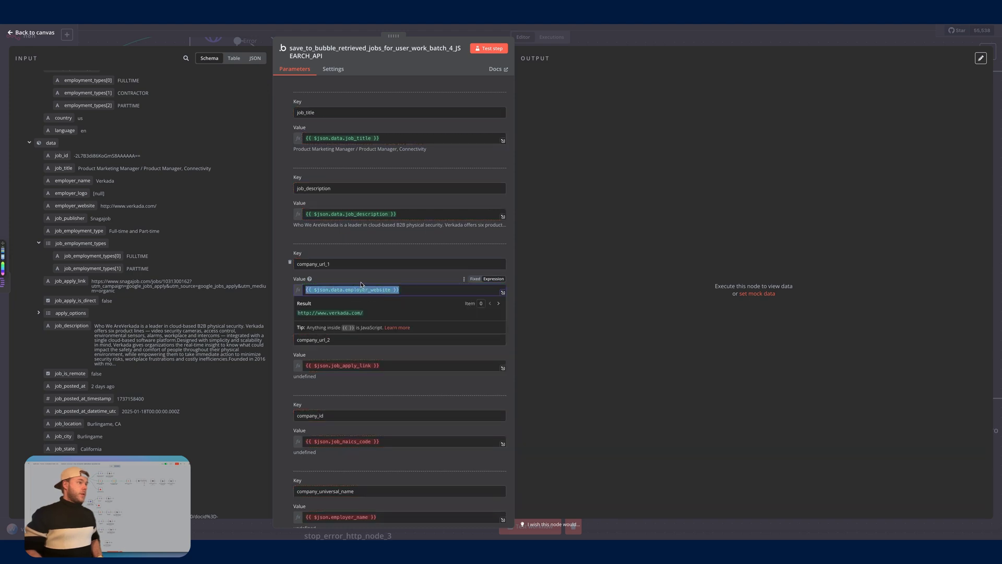
Replace the company_url_2 value with the input's employer_website field, {{ $json.data.employer_website }}.
scroll(383, 306, "down", 1)
triple_click(388, 309)
key("BackSpace")
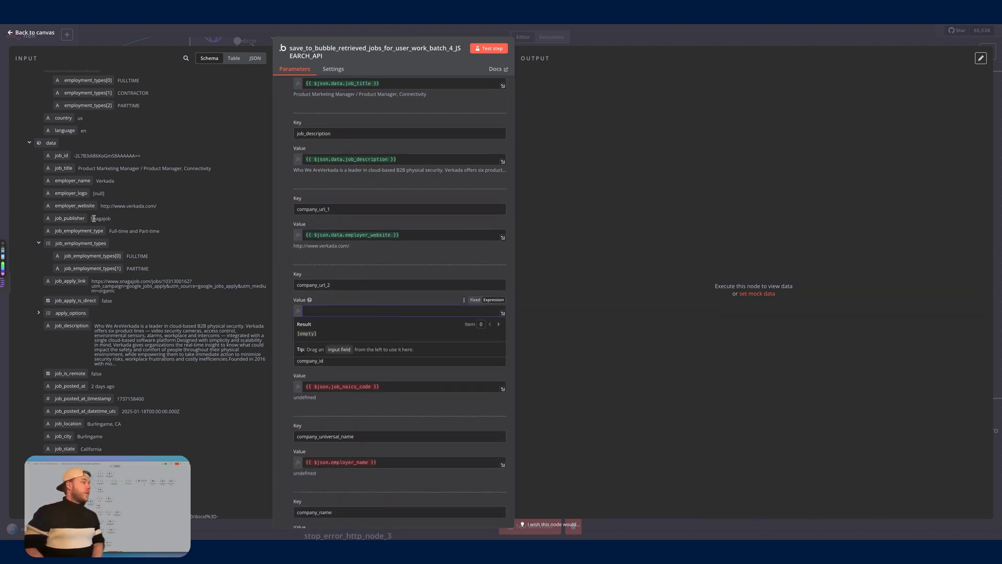
left_click_drag(77, 207, 400, 312)
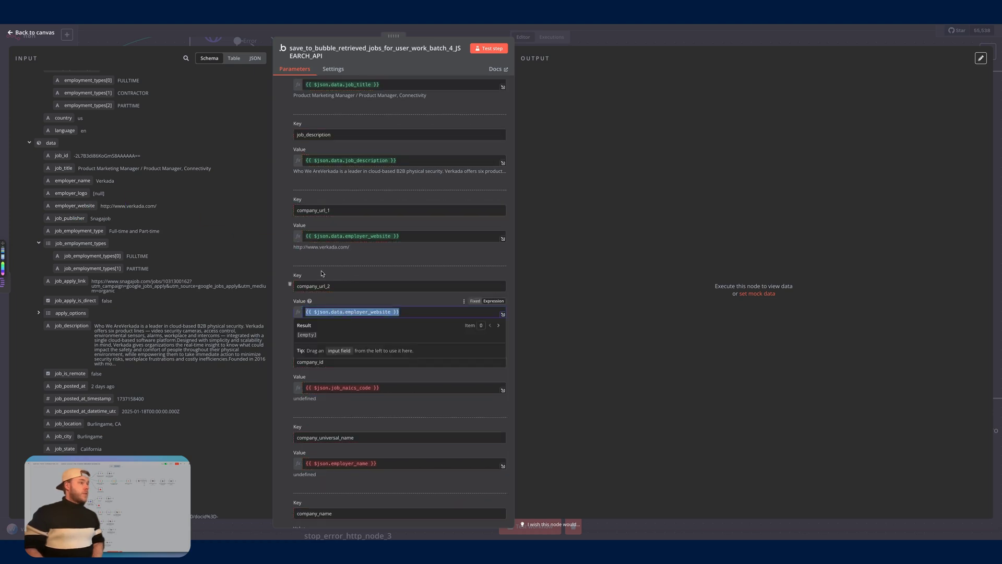
left_click(337, 271)
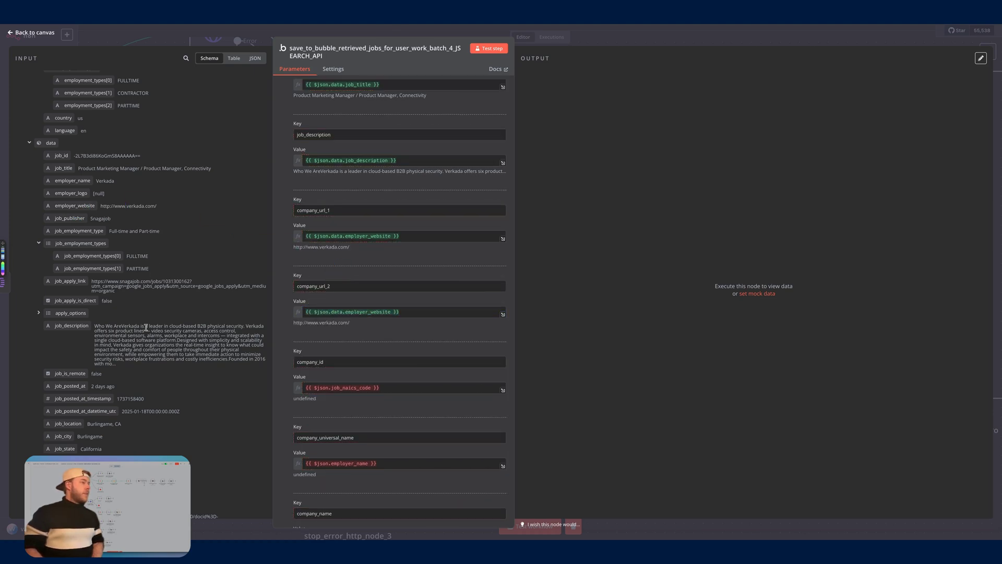
Replace the company_id value with the job_onet_soc field found further down the input data, {{ $json.data.job_onet_soc }}.
scroll(146, 327, "down", 1)
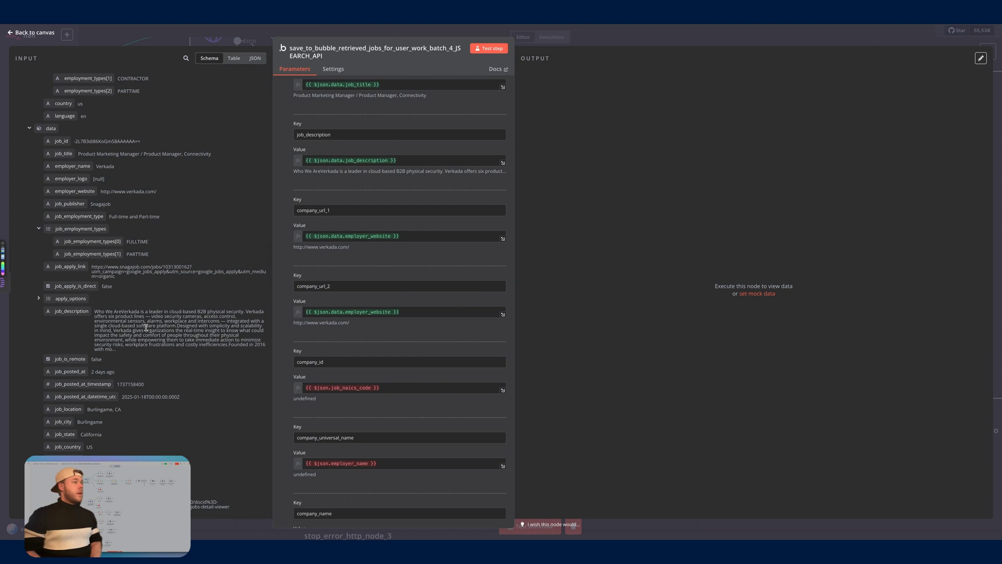
scroll(146, 327, "down", 5)
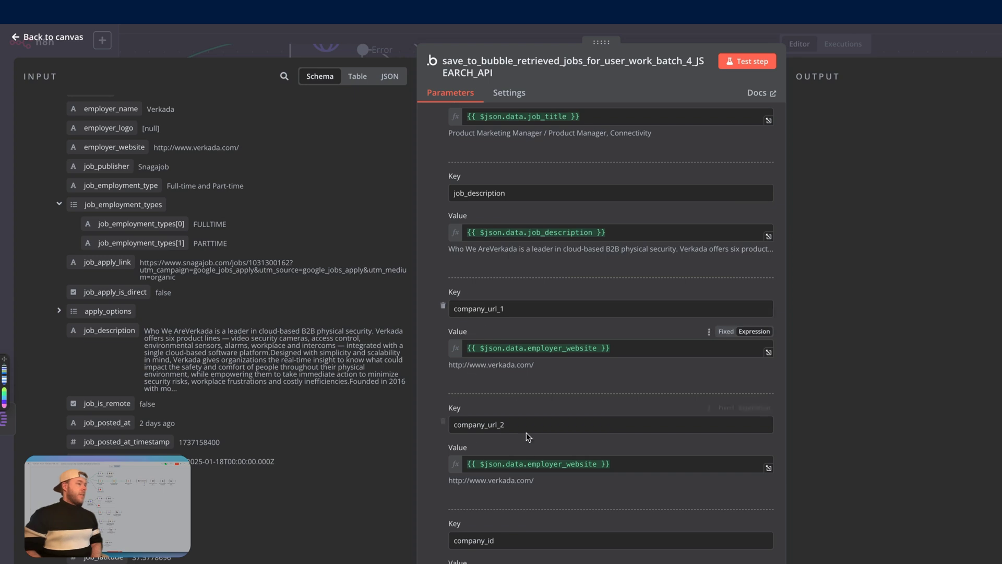
scroll(514, 397, "down", 3)
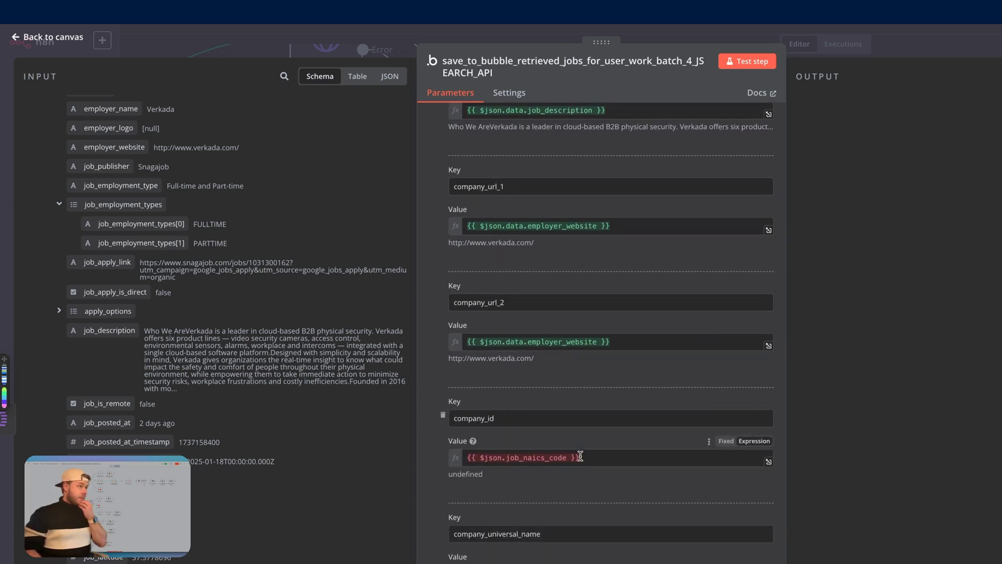
left_click(598, 457)
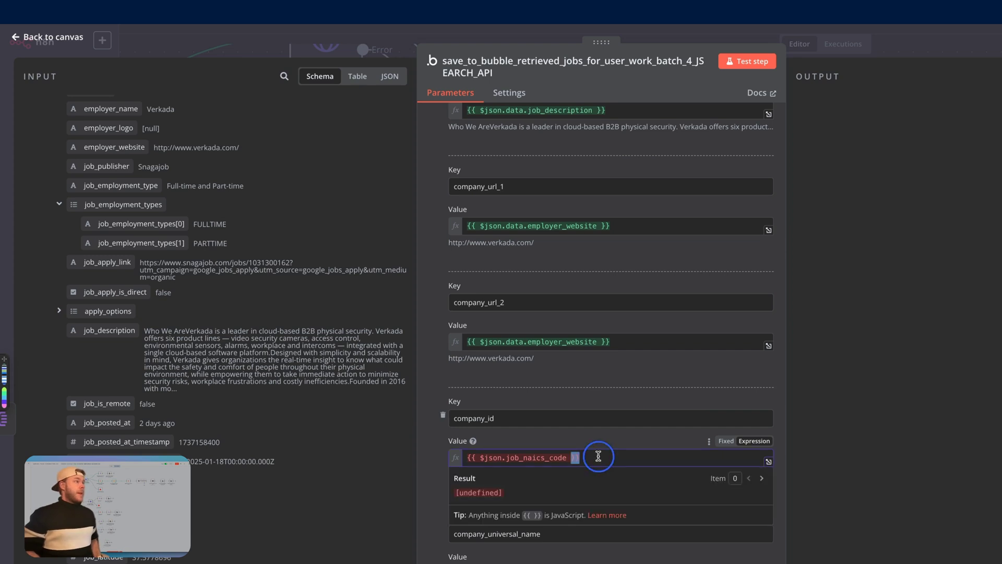
key("ctrl+a")
key("BackSpace")
scroll(308, 340, "up", 3)
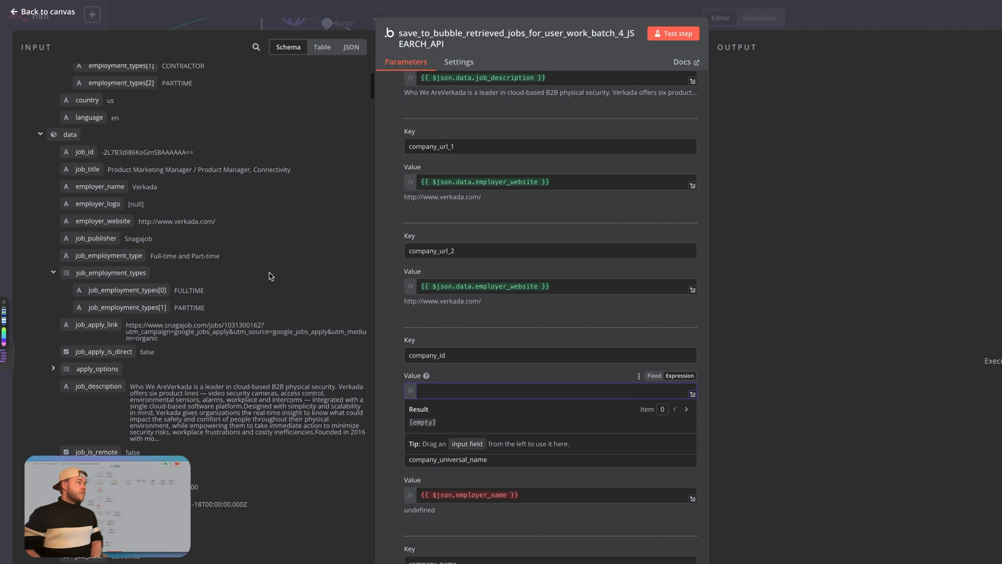
scroll(271, 277, "down", 1)
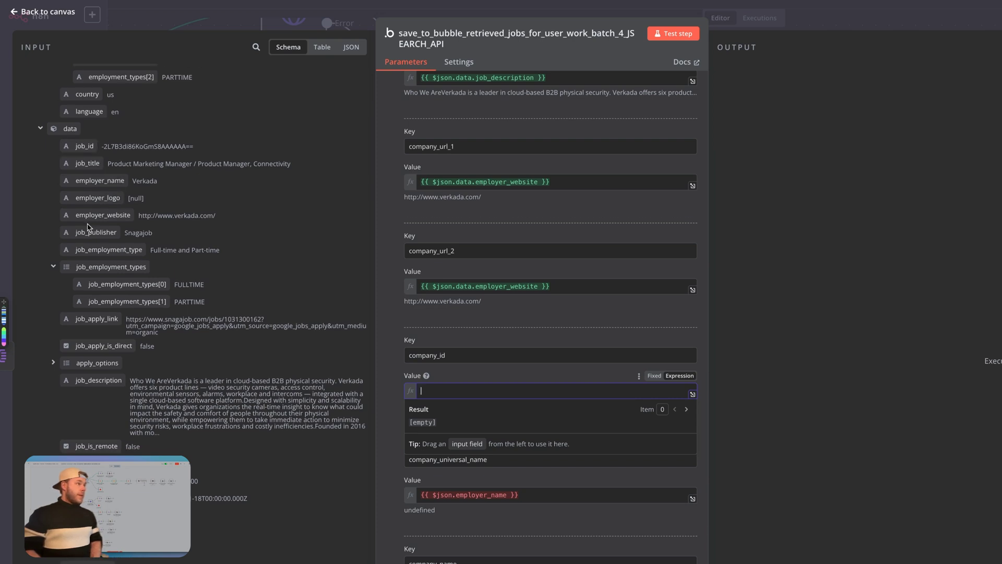
scroll(100, 287, "down", 3)
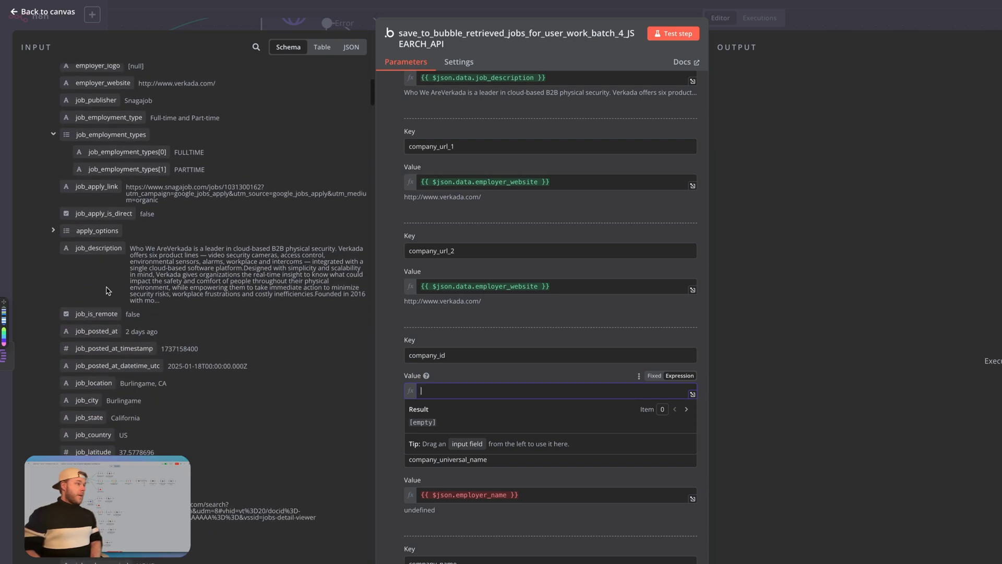
scroll(87, 411, "down", 2)
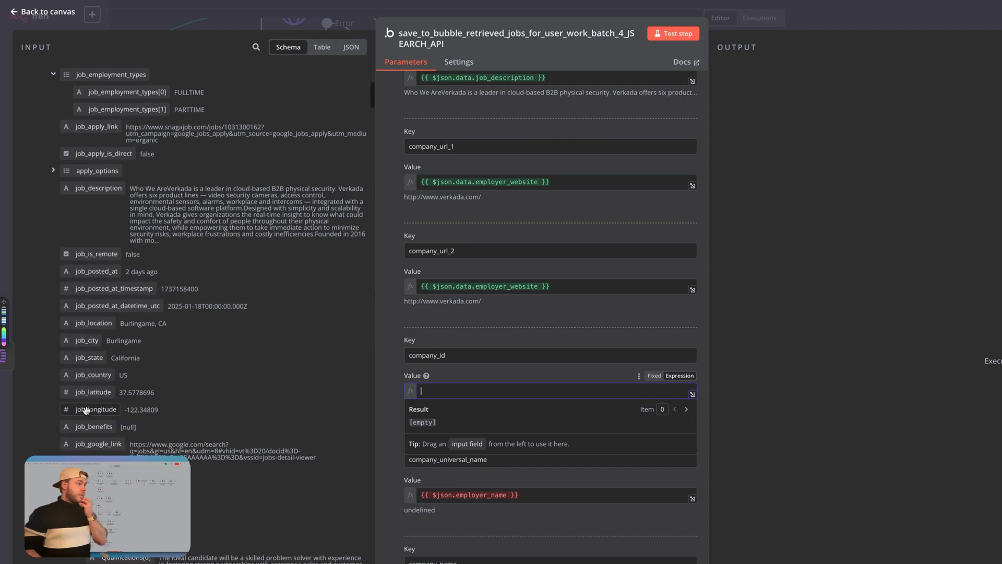
scroll(86, 410, "down", 10)
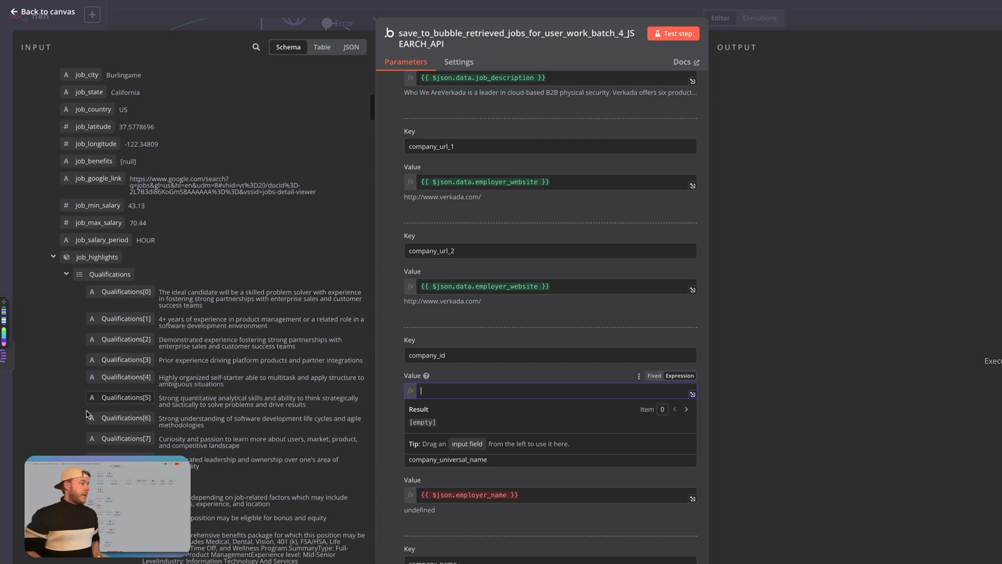
scroll(87, 414, "down", 1)
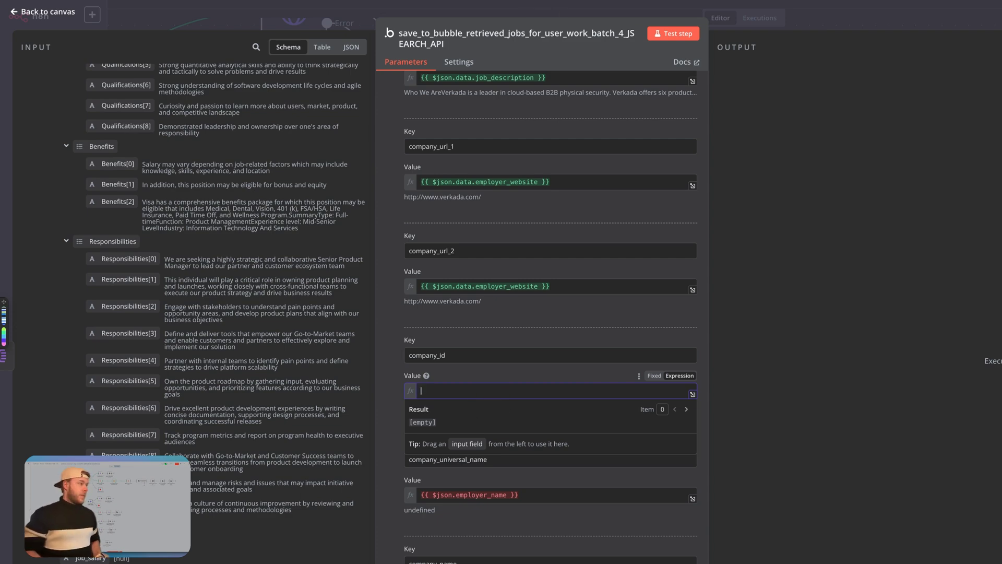
left_click_drag(250, 412, 491, 379)
Replace the company_universal_name value with the input's employer_name field, {{ $json.data.employer_name }}.
scroll(289, 322, "up", 10)
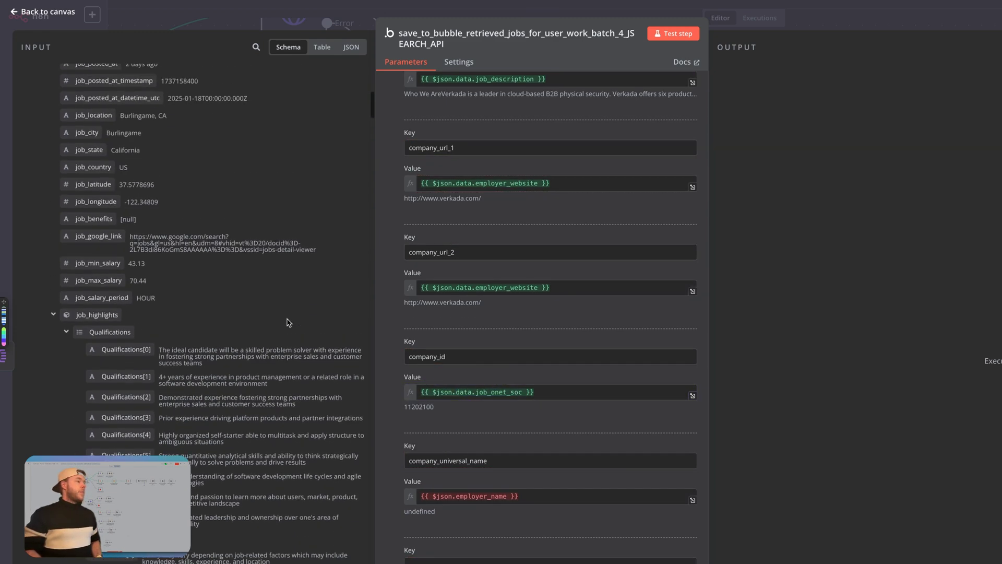
scroll(289, 322, "up", 10)
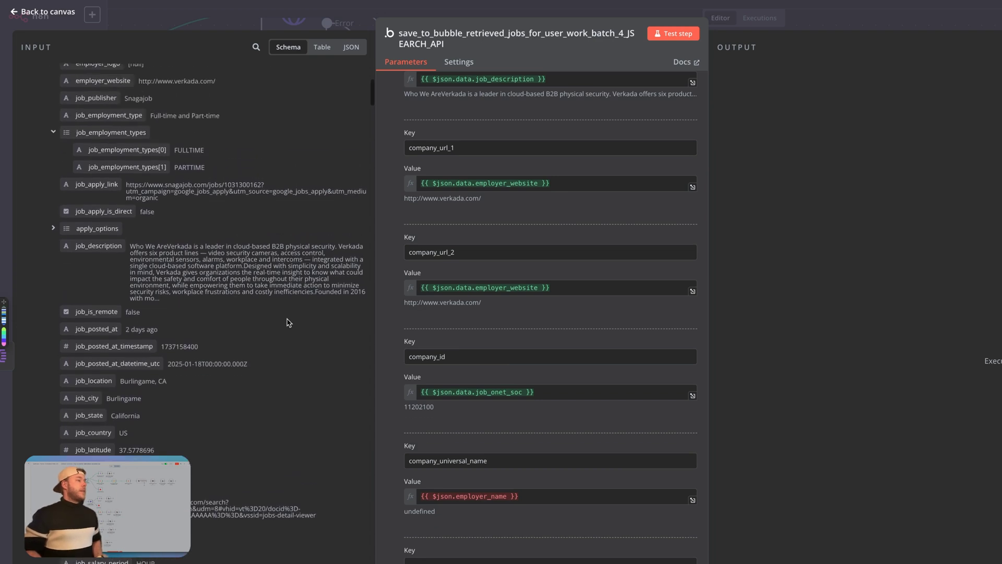
scroll(288, 322, "up", 1)
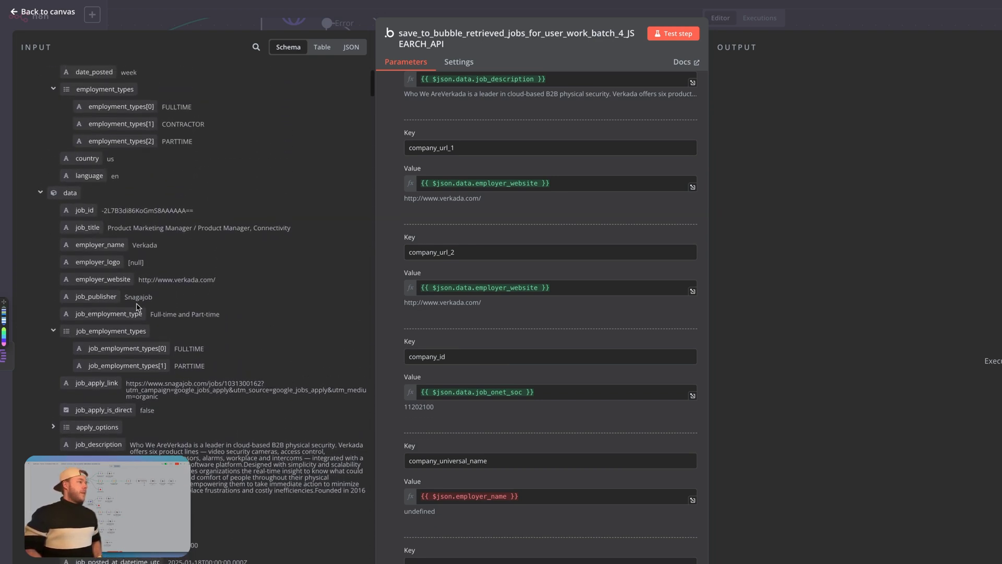
scroll(145, 409, "down", 1)
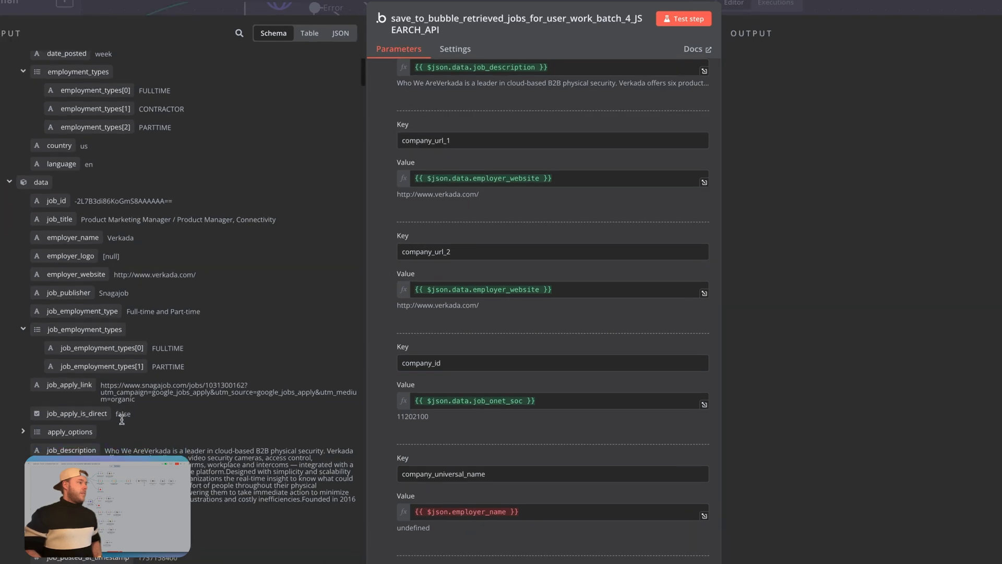
scroll(121, 419, "down", 1)
scroll(543, 453, "down", 2)
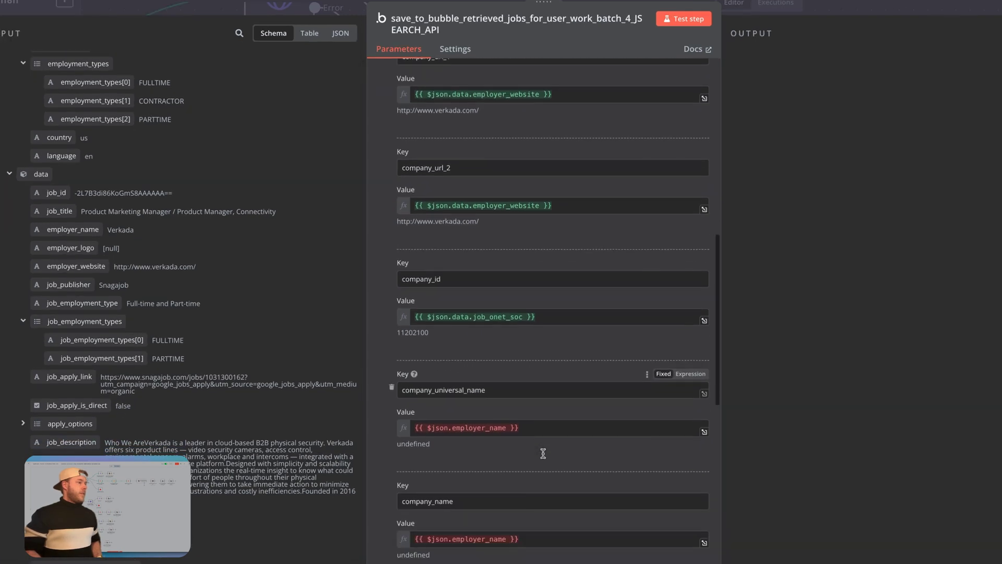
scroll(542, 453, "down", 1)
left_click(543, 371)
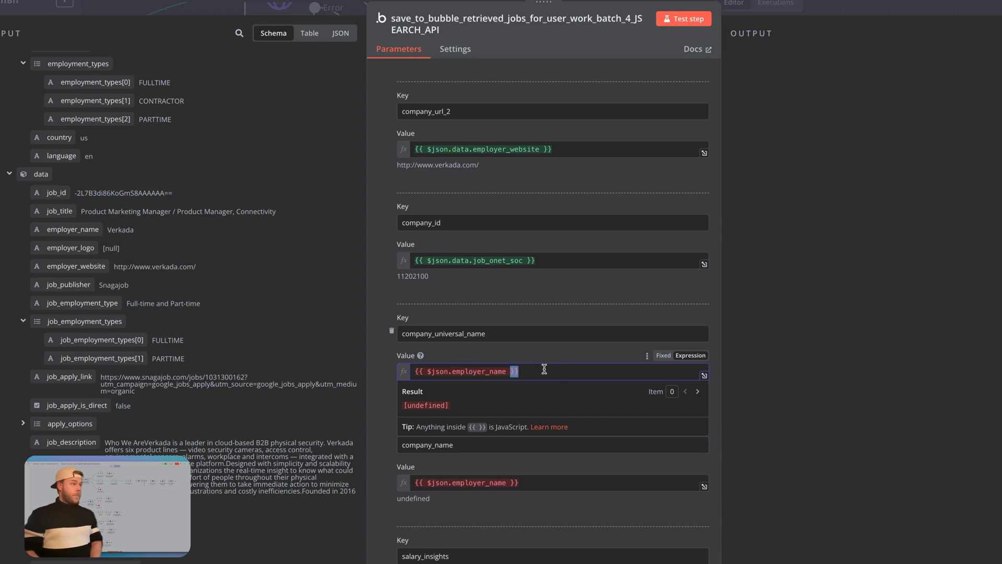
triple_click(544, 371)
key("BackSpace")
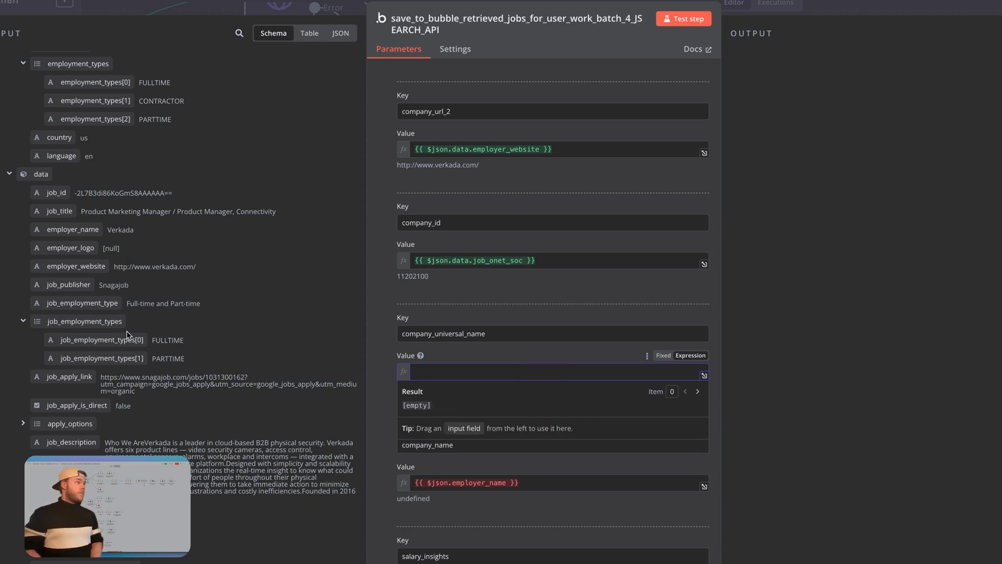
left_click_drag(72, 230, 503, 376)
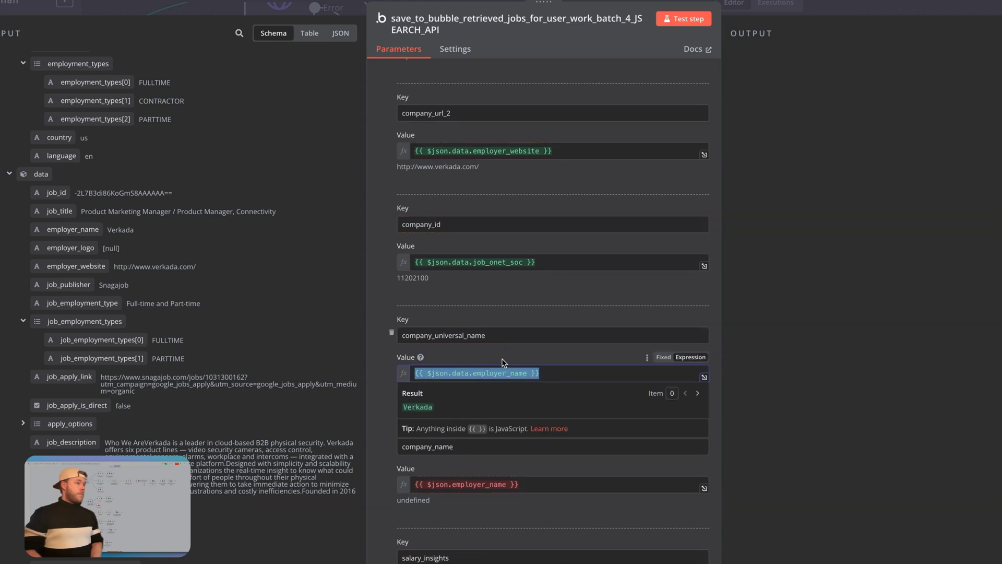
left_click(502, 440)
Replace the company_name value with the input's employer_name field, {{ $json.data.employer_name }}.
scroll(539, 359, "down", 3)
triple_click(553, 331)
key("BackSpace")
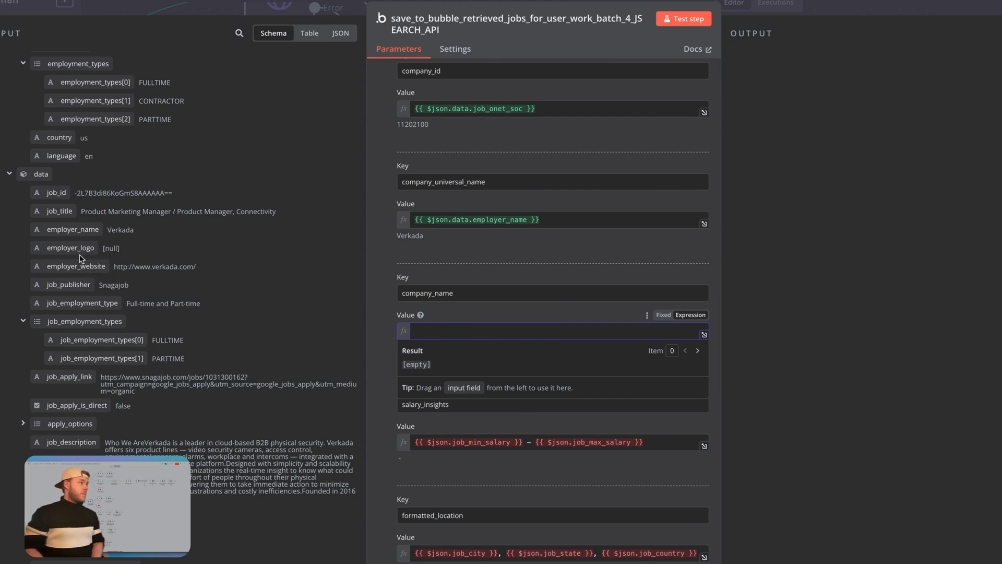
left_click_drag(76, 228, 460, 331)
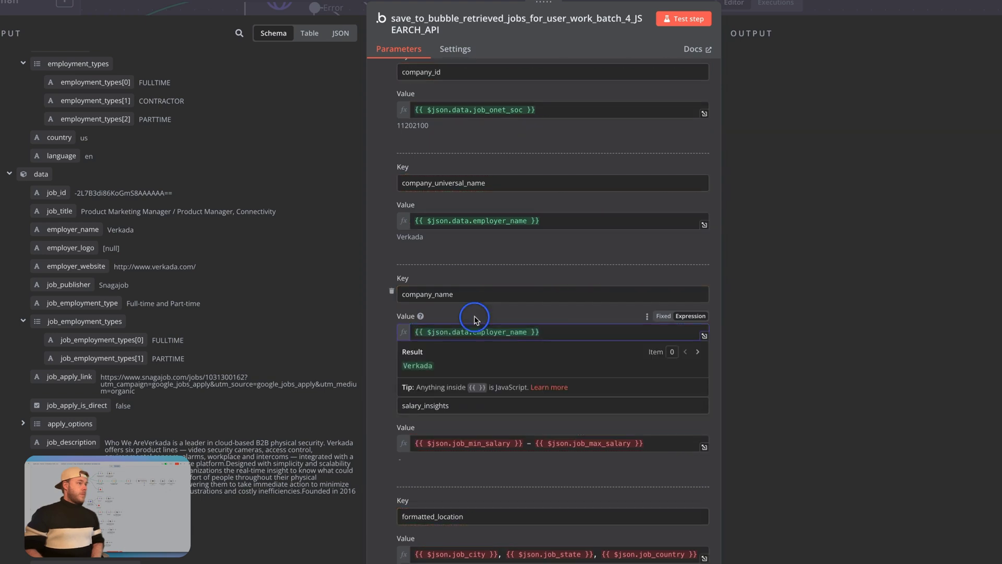
left_click(475, 320)
scroll(473, 235, "down", 1)
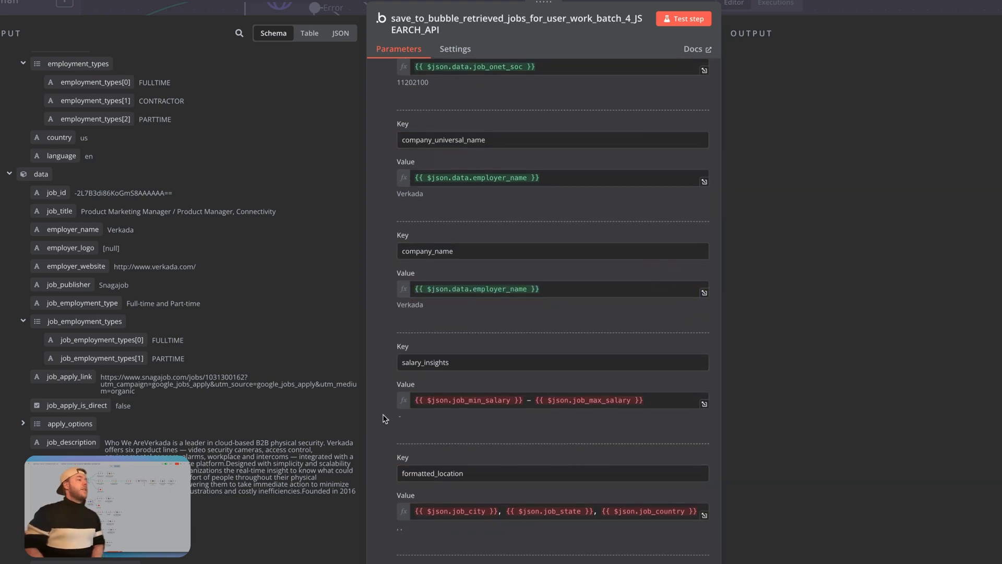
Point the minimum salary reference in the salary_insights value to the nested data, {{ $json.data.job_min_salary }}.
scroll(449, 379, "down", 1)
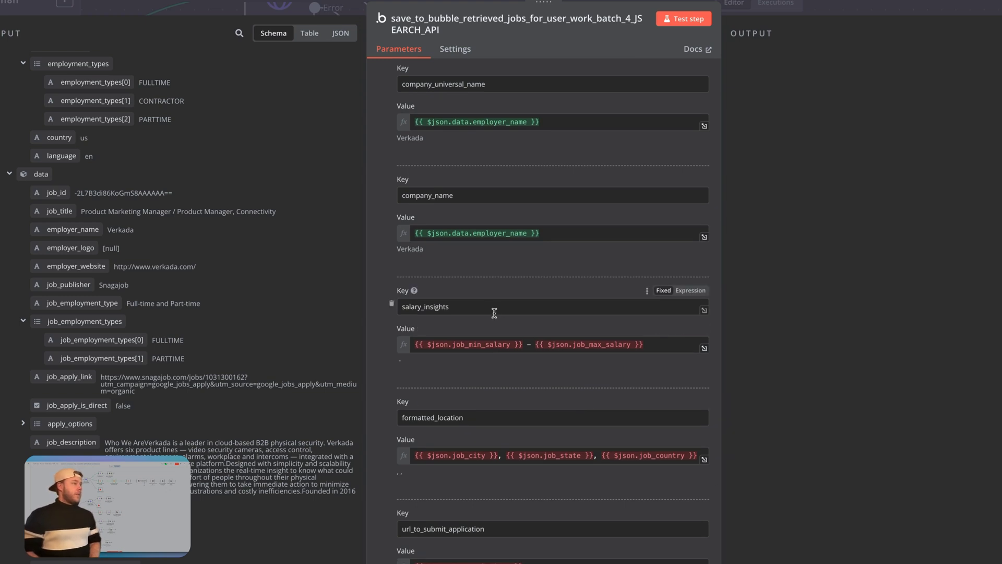
scroll(272, 447, "down", 3)
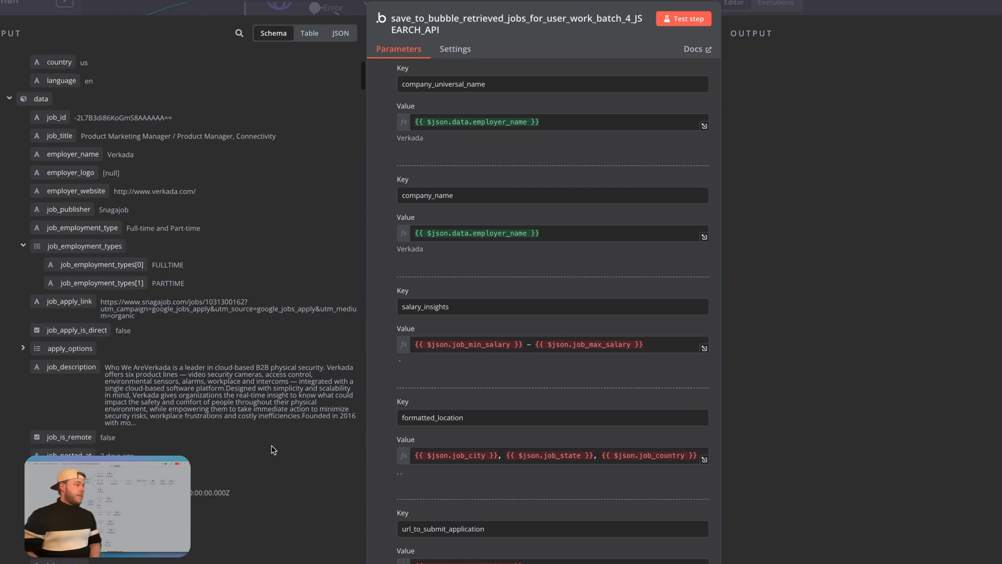
scroll(271, 450, "down", 5)
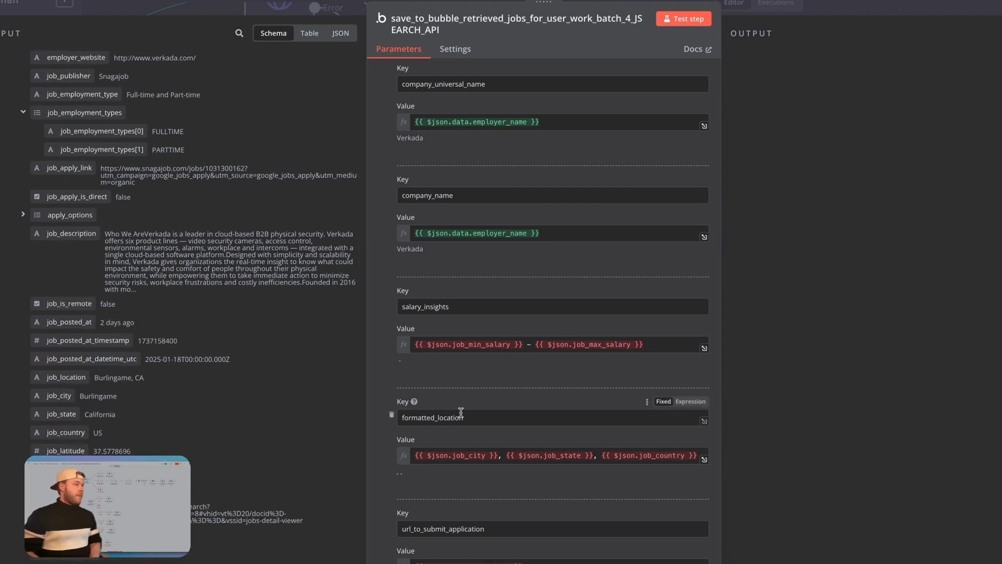
left_click(469, 344)
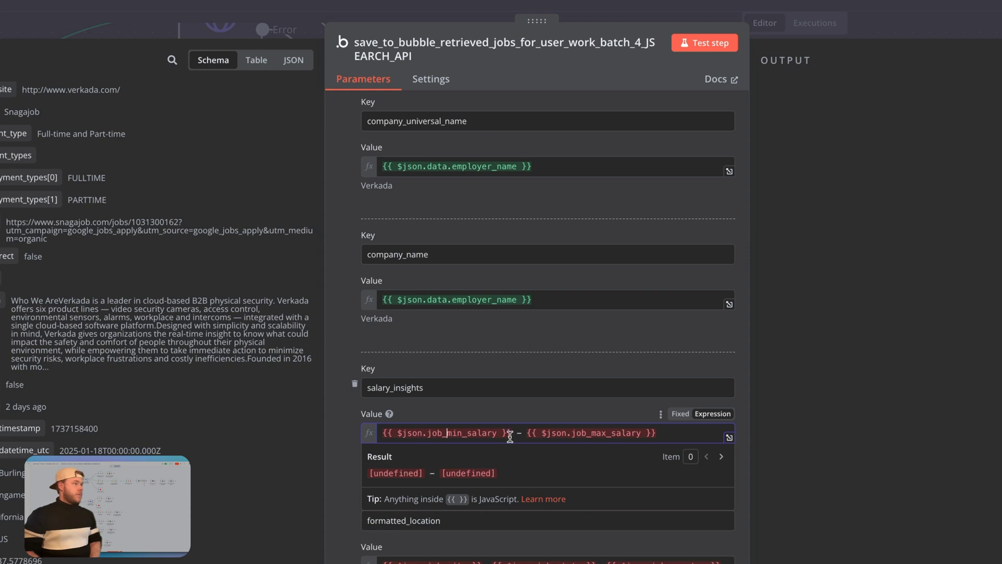
scroll(208, 496, "up", 1)
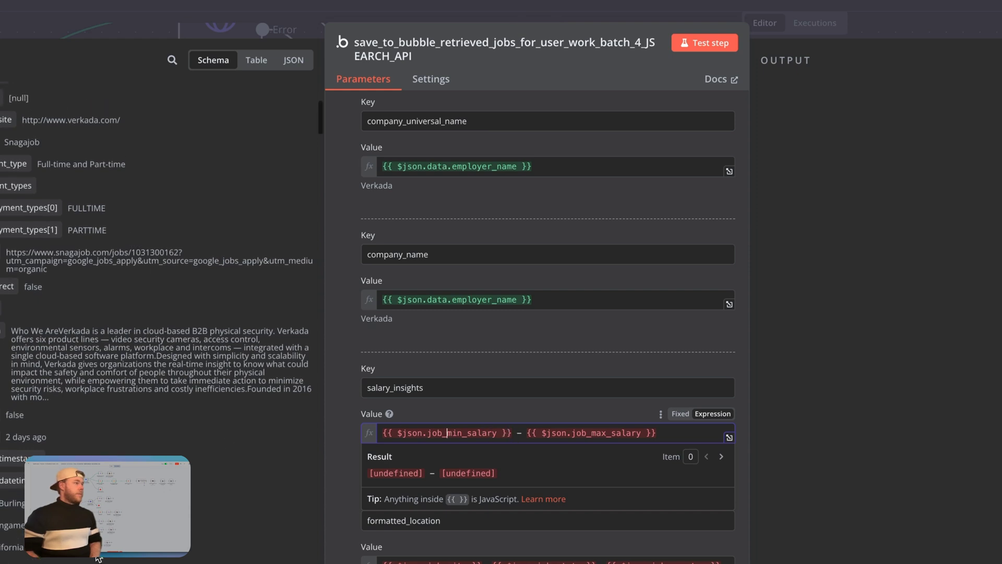
scroll(98, 558, "up", 8)
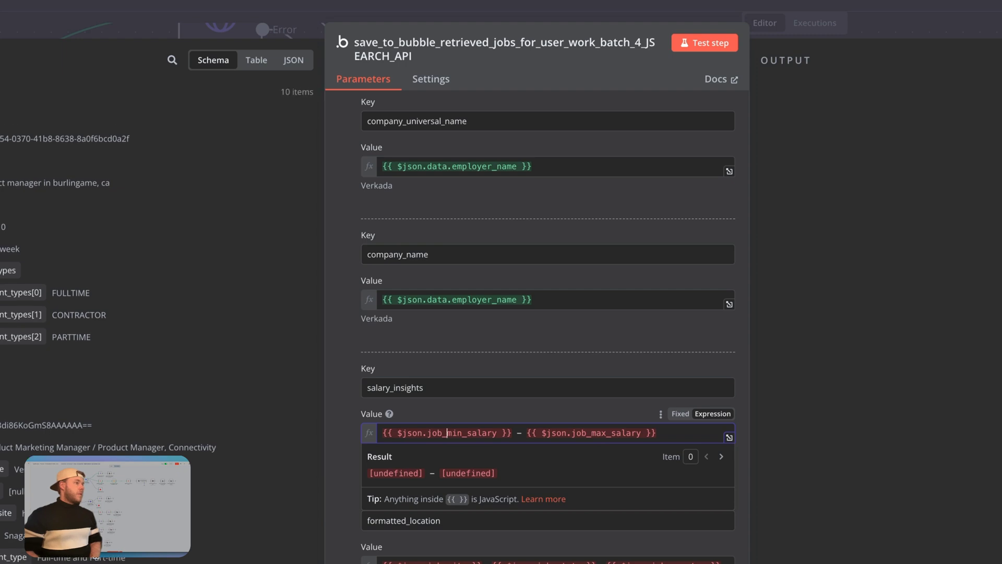
scroll(157, 313, "down", 1)
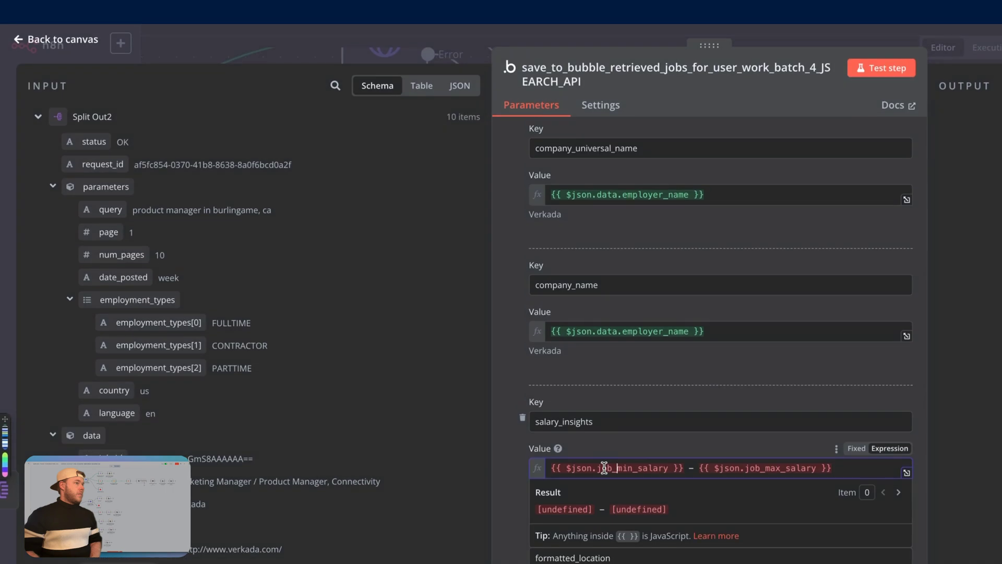
left_click(604, 467)
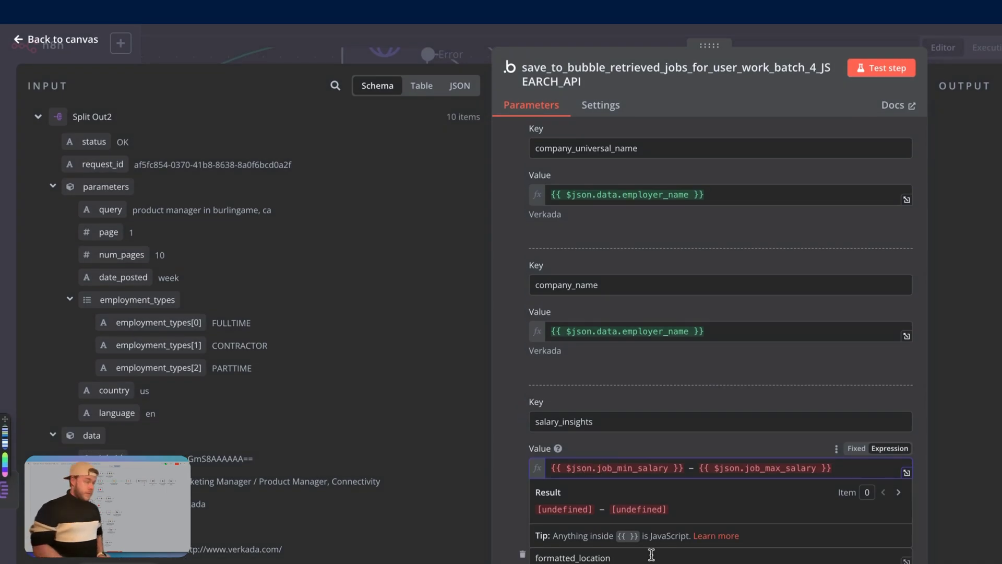
type("data.")
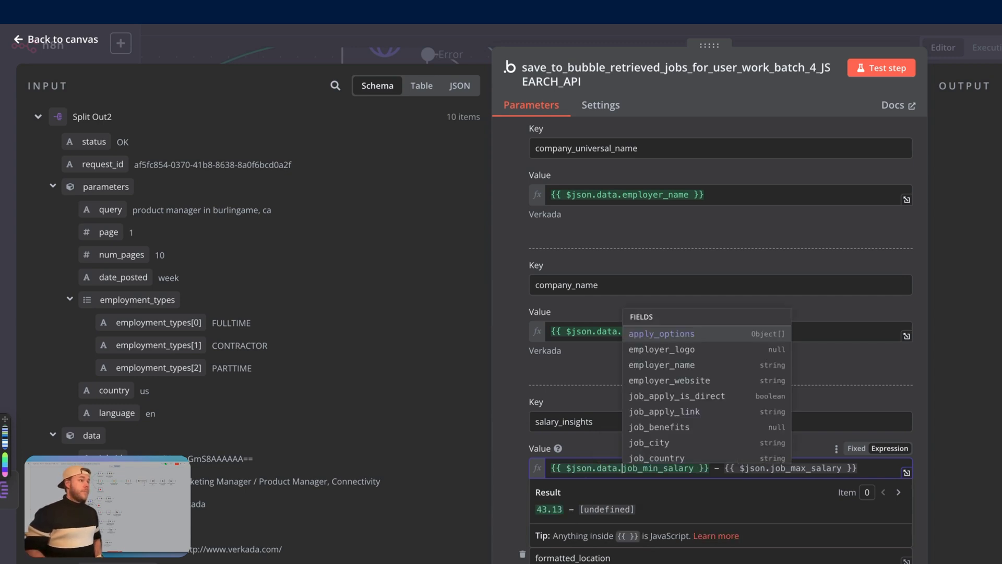
left_click(604, 453)
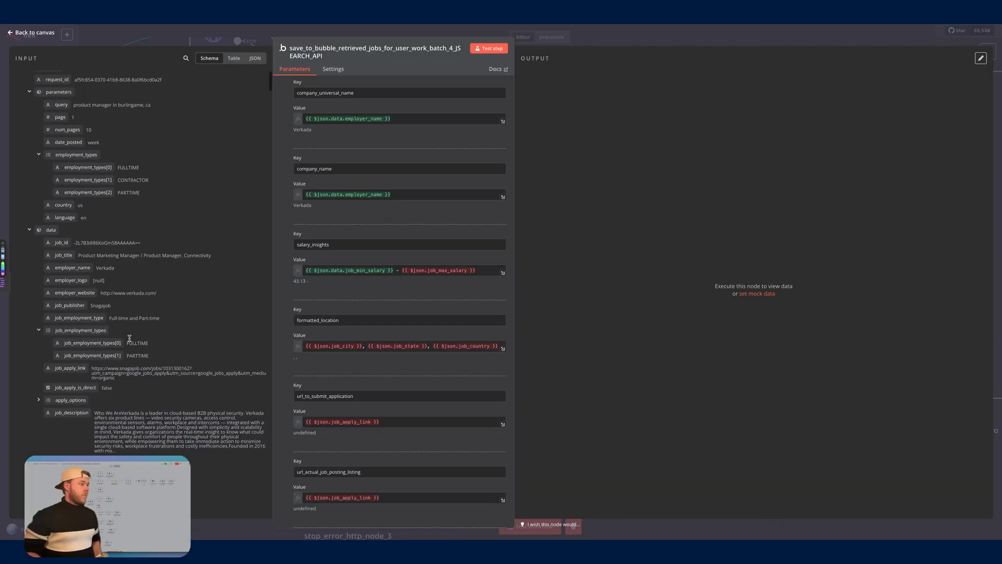
Point the maximum salary reference in the salary_insights value to {{ $json.data.job_max_salary }}, checking the salary fields in the input data.
scroll(188, 518, "down", 10)
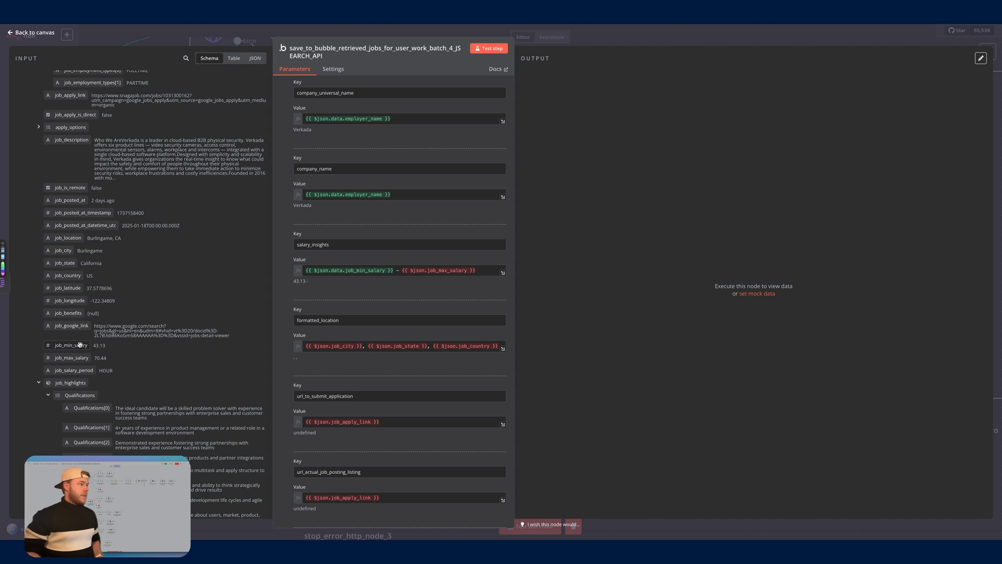
scroll(79, 344, "up", 6)
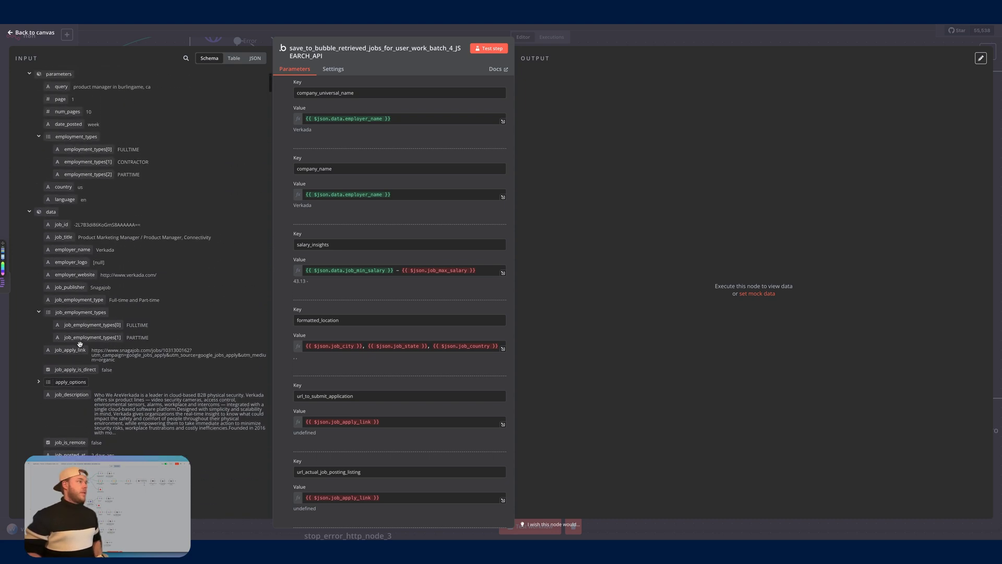
scroll(80, 343, "up", 1)
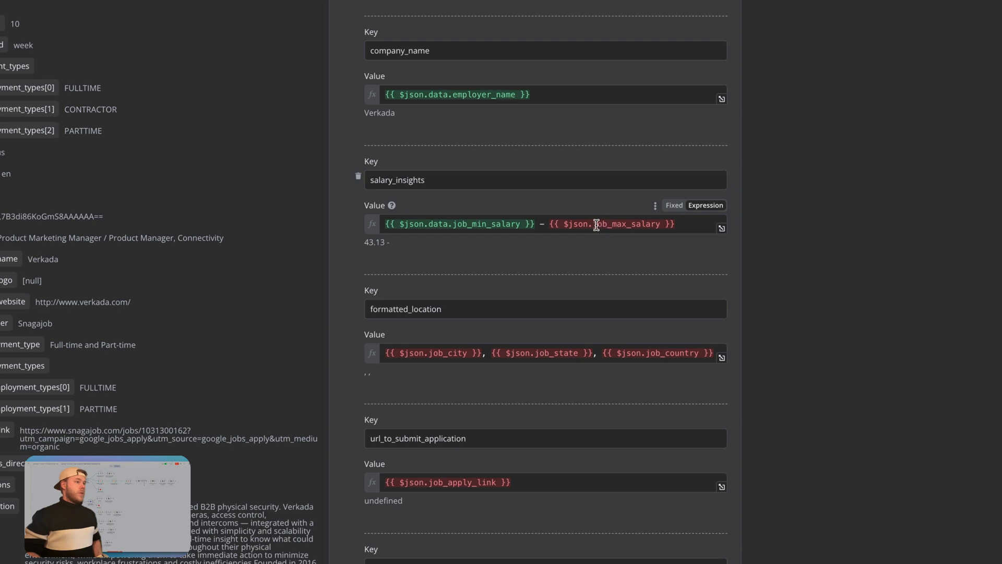
left_click(426, 271)
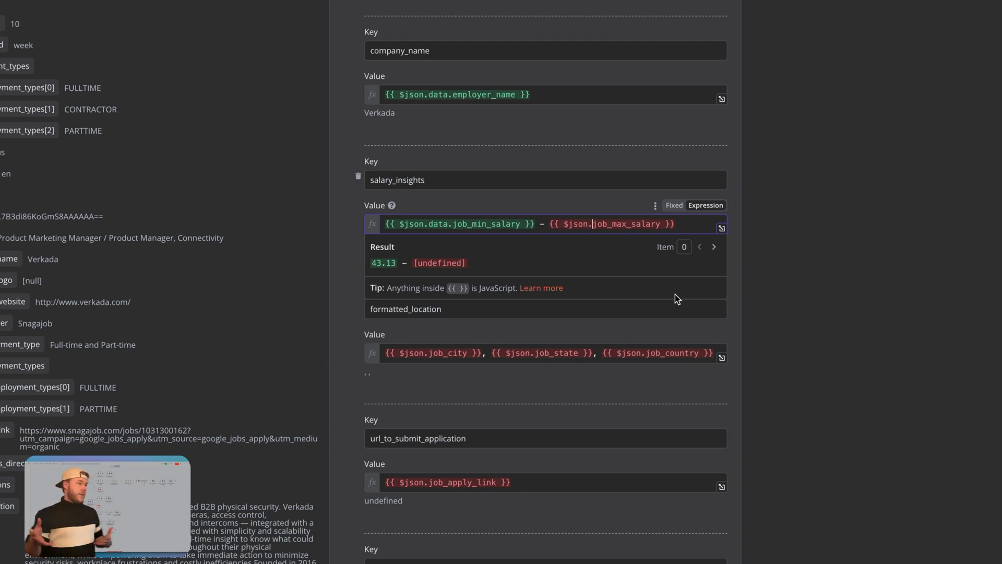
type("data.")
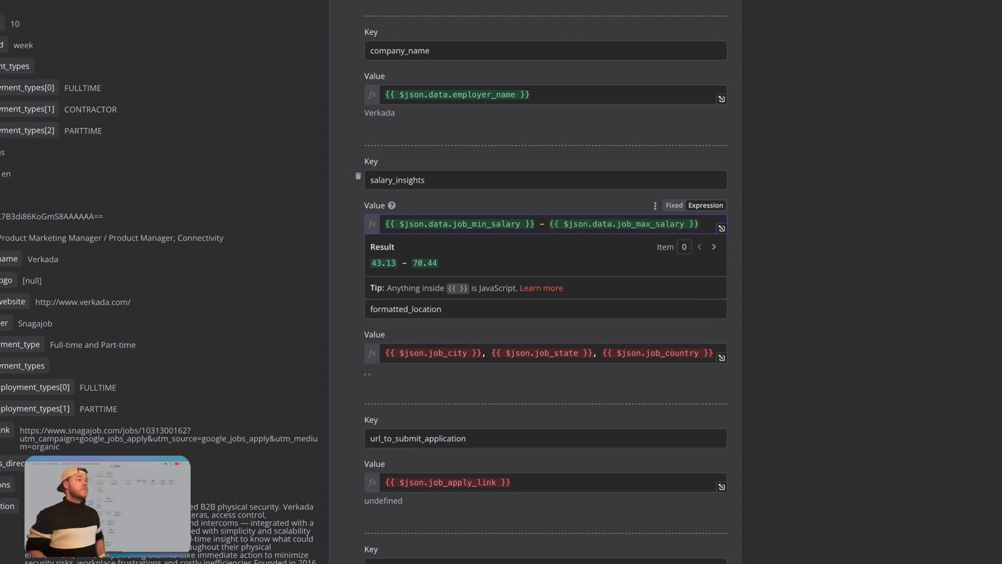
left_click(620, 202)
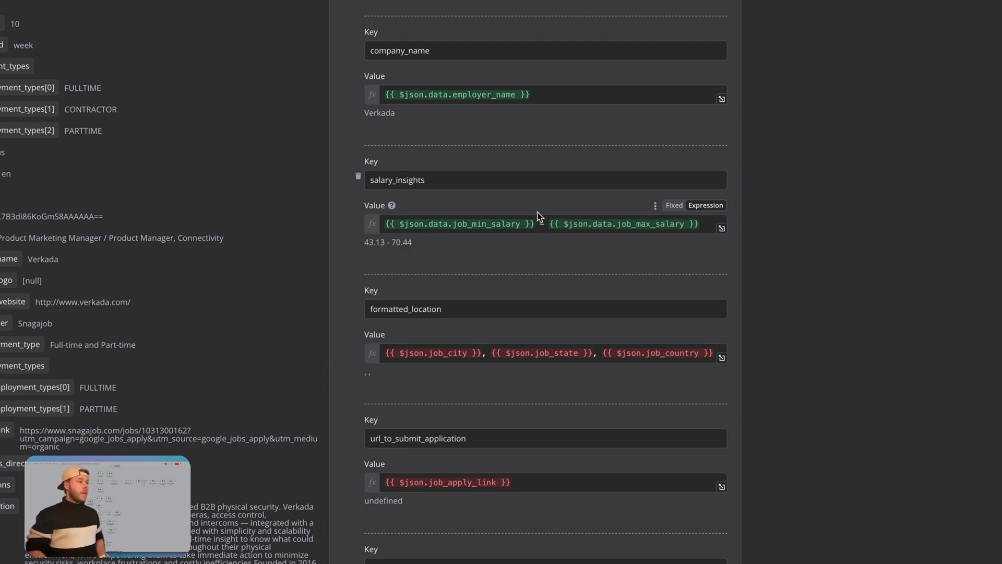
Change the city and state references in the formatted_location value to {{ $json.data.job_city }} and {{ $json.data.job_state }}.
scroll(528, 314, "down", 3)
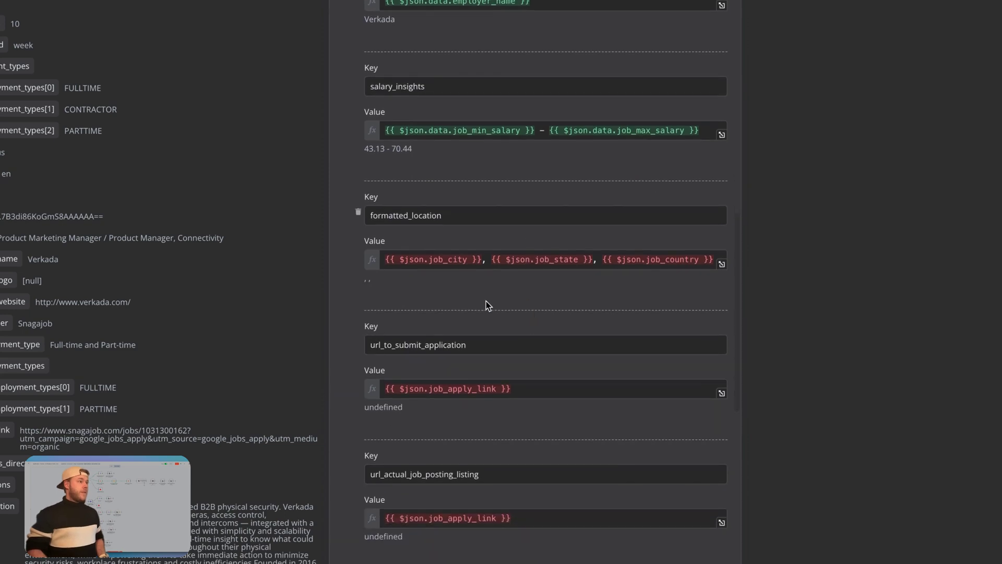
left_click(432, 259)
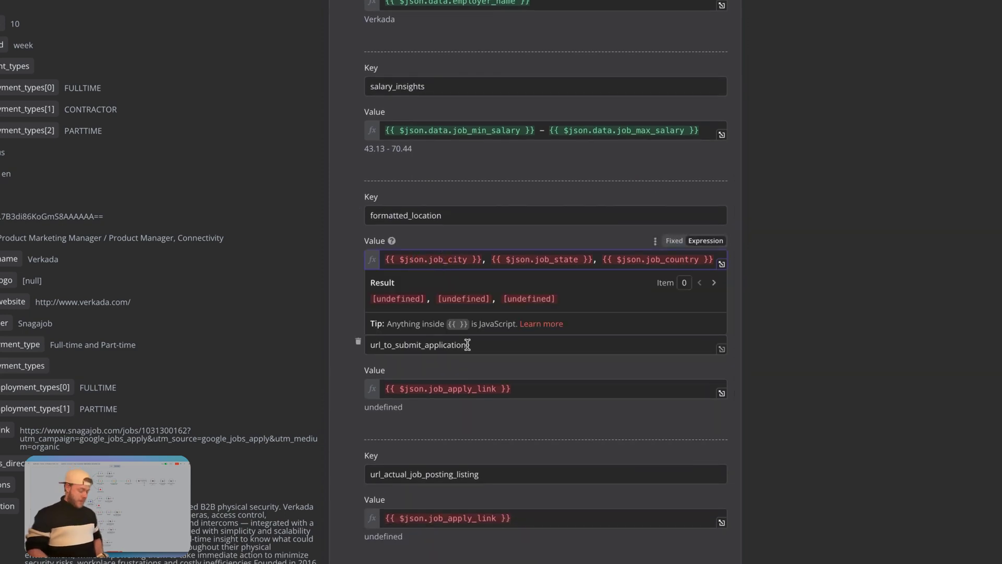
type("data.")
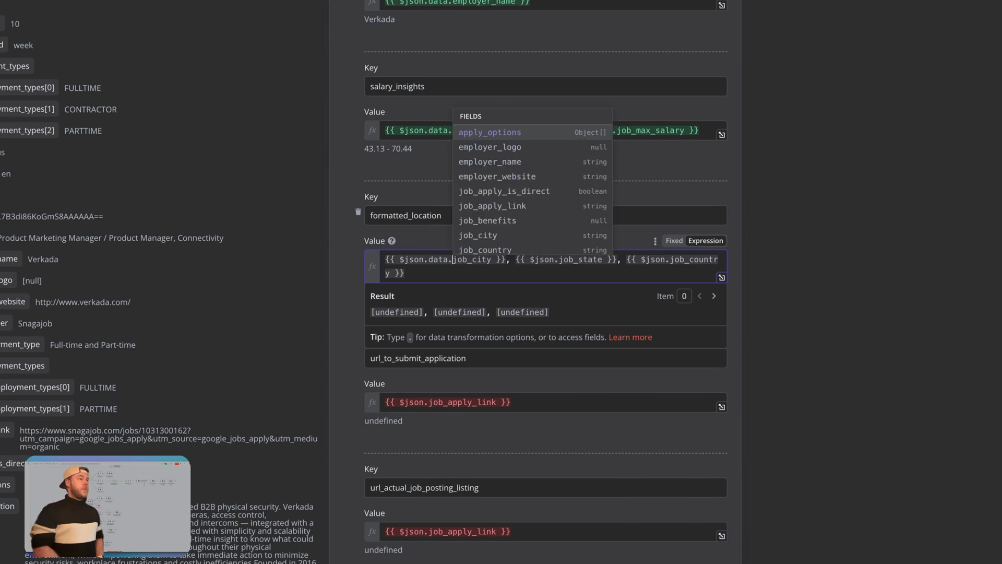
left_click(436, 241)
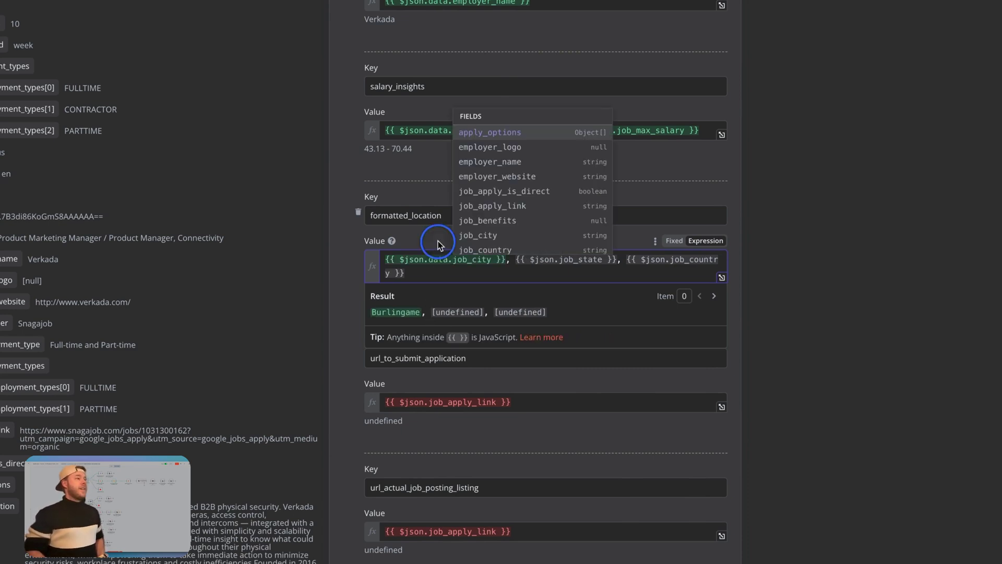
left_click(554, 260)
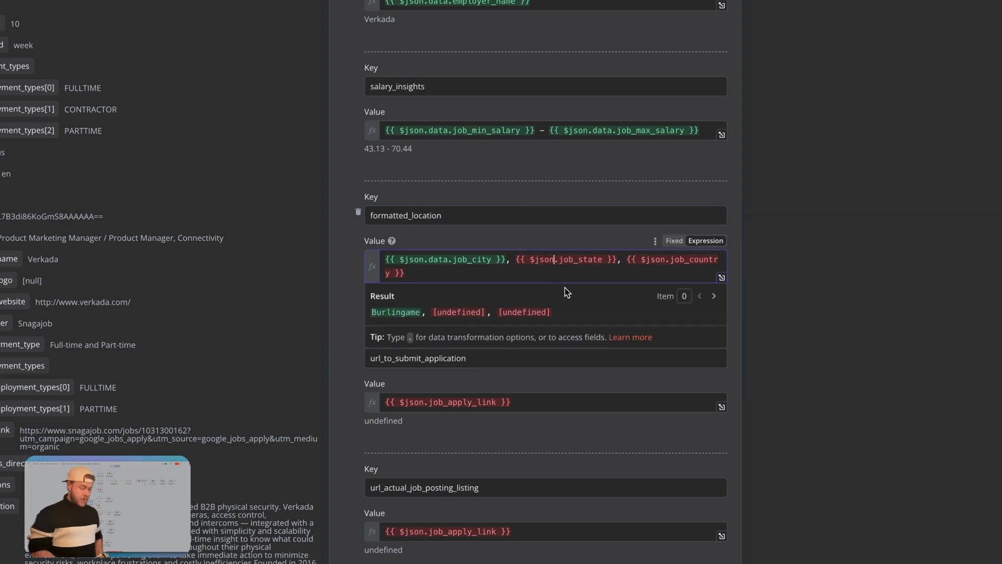
key("Right")
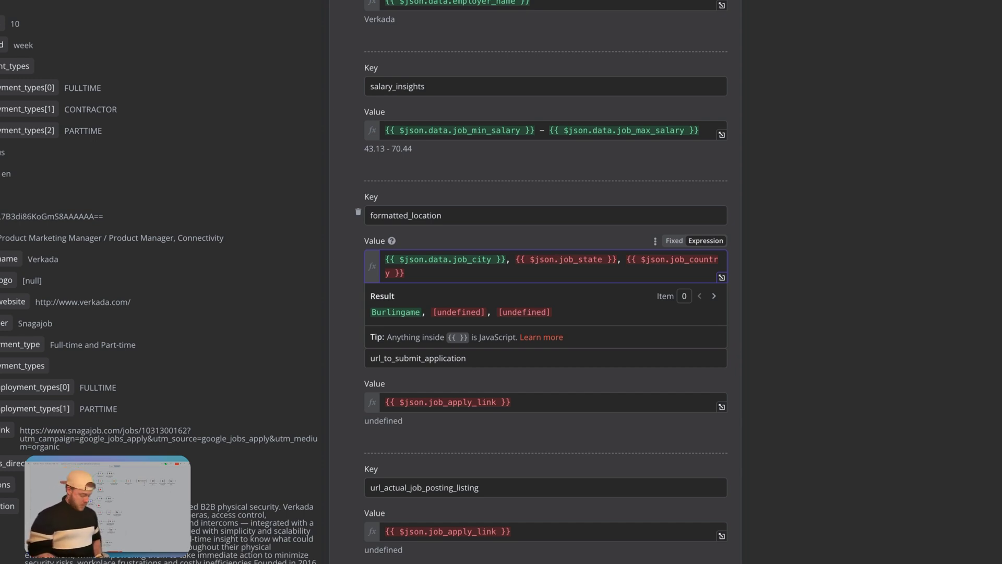
type("data.")
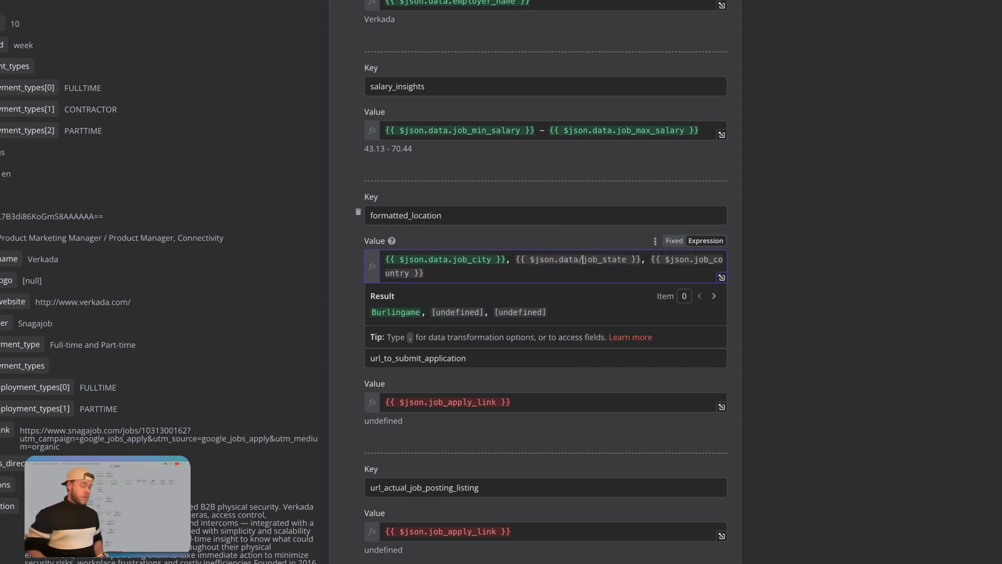
key("BackSpace")
type(".")
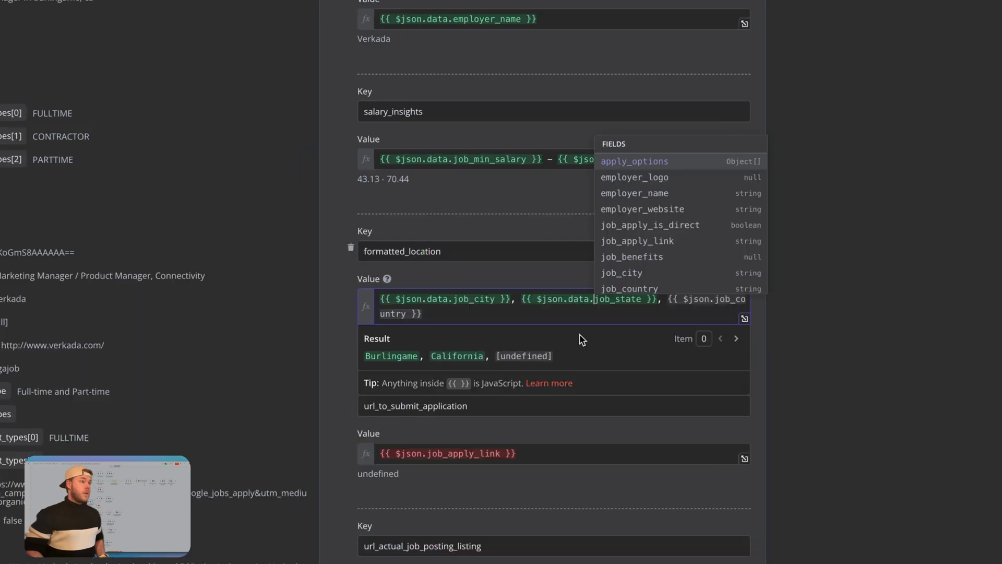
Change the country reference in the formatted_location value to {{ $json.data.job_country }}.
left_click(717, 310)
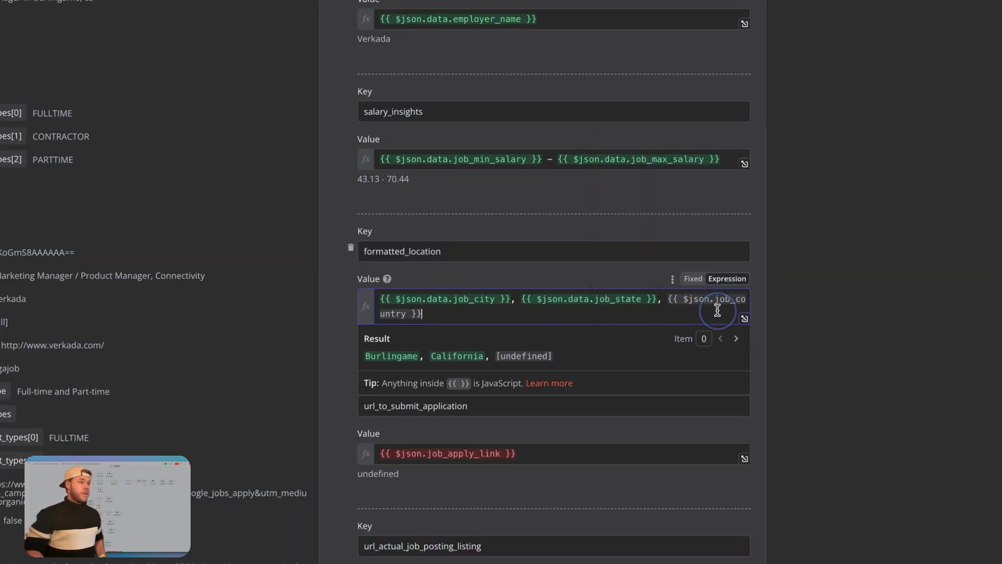
left_click(717, 298)
type("data.")
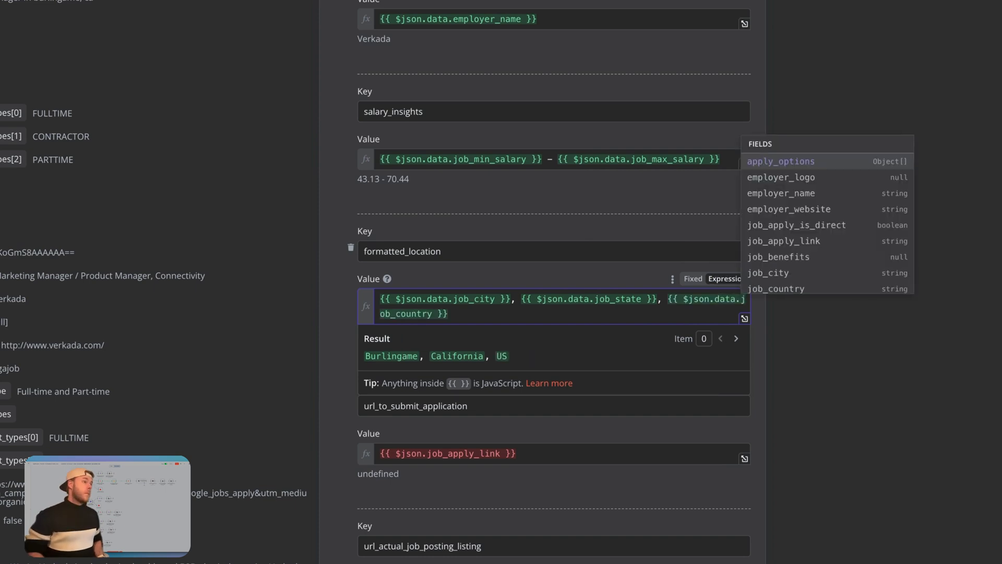
left_click(593, 281)
Correct the url_to_submit_application value to read the nested apply link, {{ $json.data.job_apply_link }}.
scroll(516, 230, "up", 5)
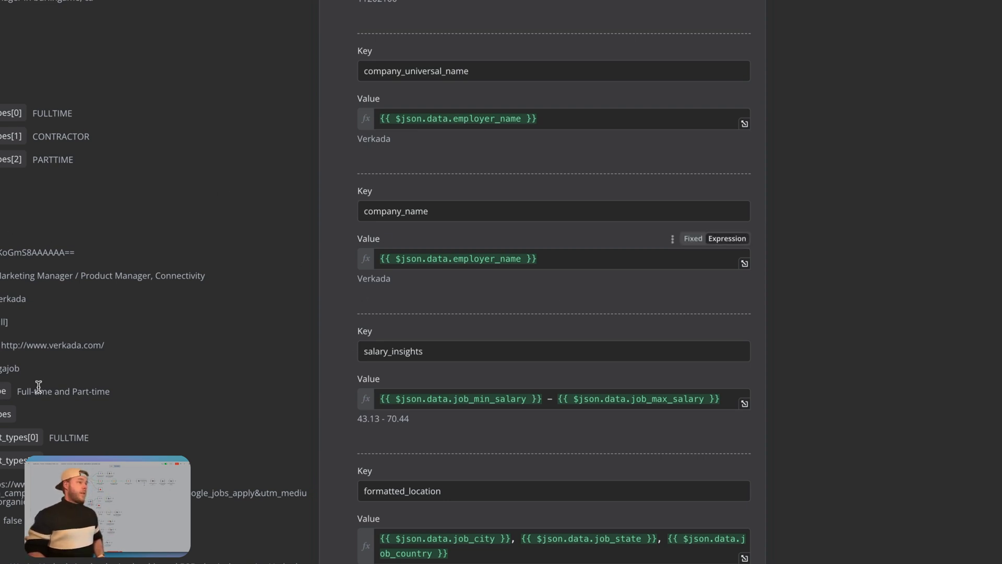
scroll(511, 413, "down", 5)
scroll(514, 418, "down", 1)
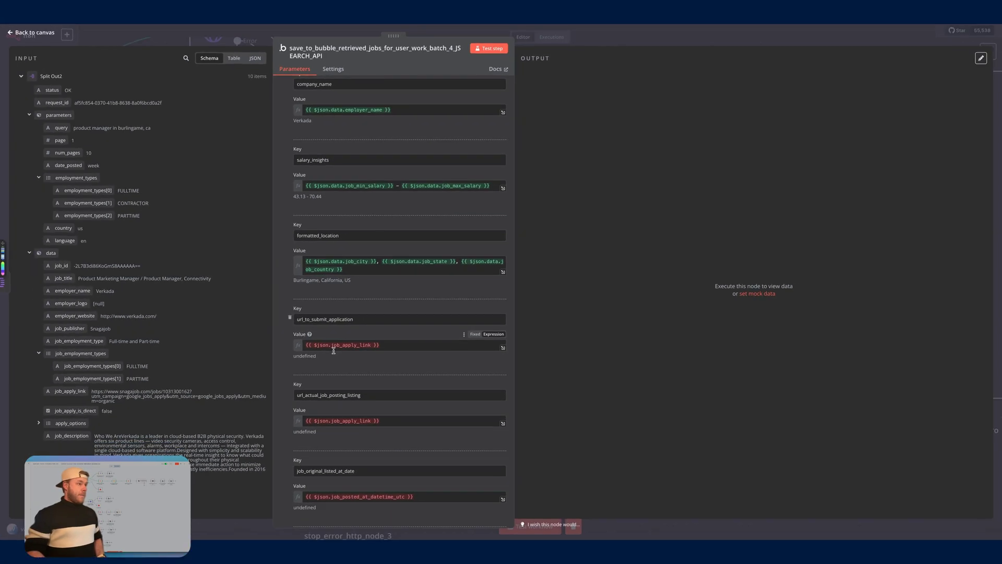
left_click(426, 406)
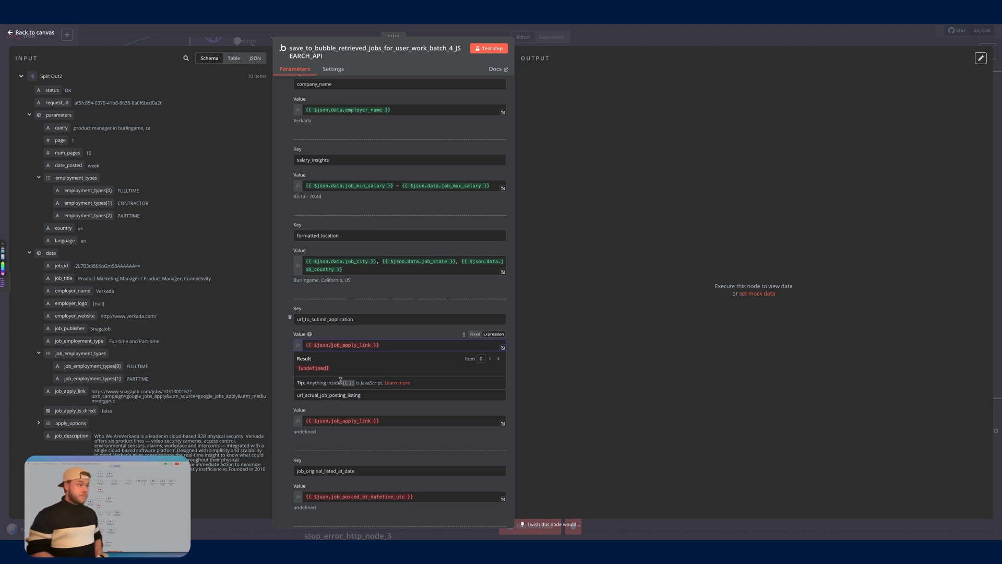
type("data.")
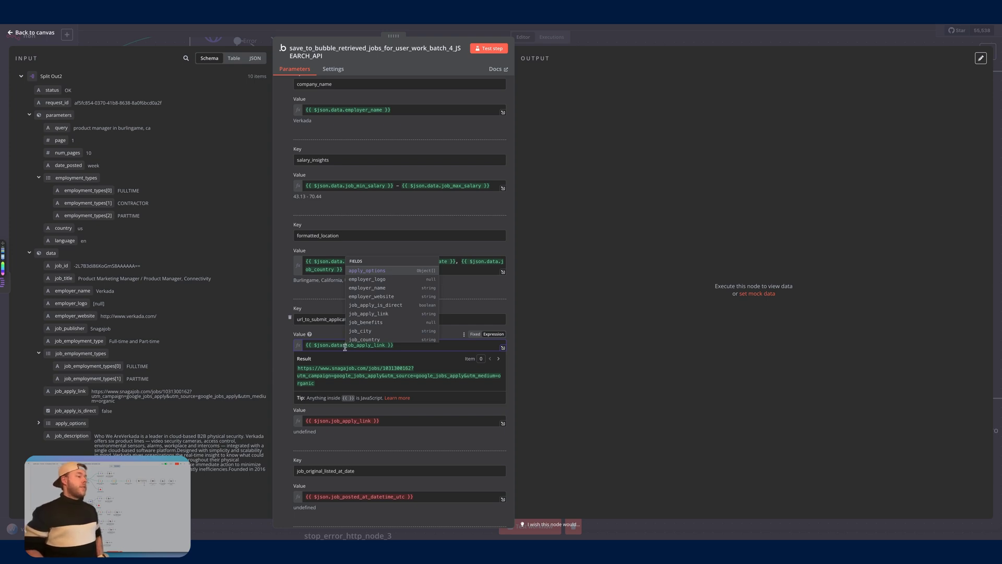
scroll(397, 287, "down", 5)
scroll(397, 287, "down", 5)
scroll(394, 310, "up", 10)
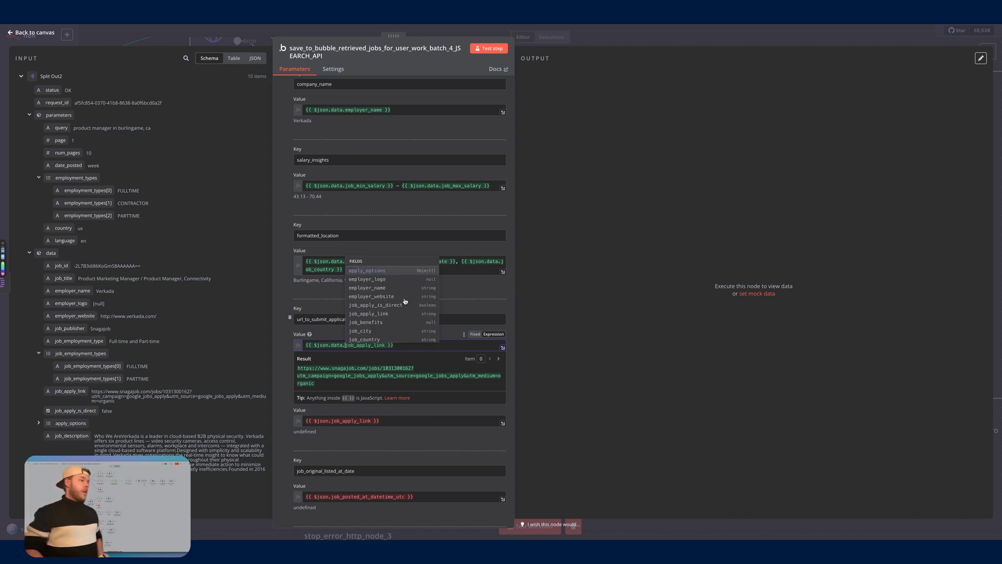
left_click(333, 333)
Correct the url_actual_job_posting_listing value to read the nested apply link, {{ $json.data.job_apply_link }}.
scroll(330, 347, "down", 3)
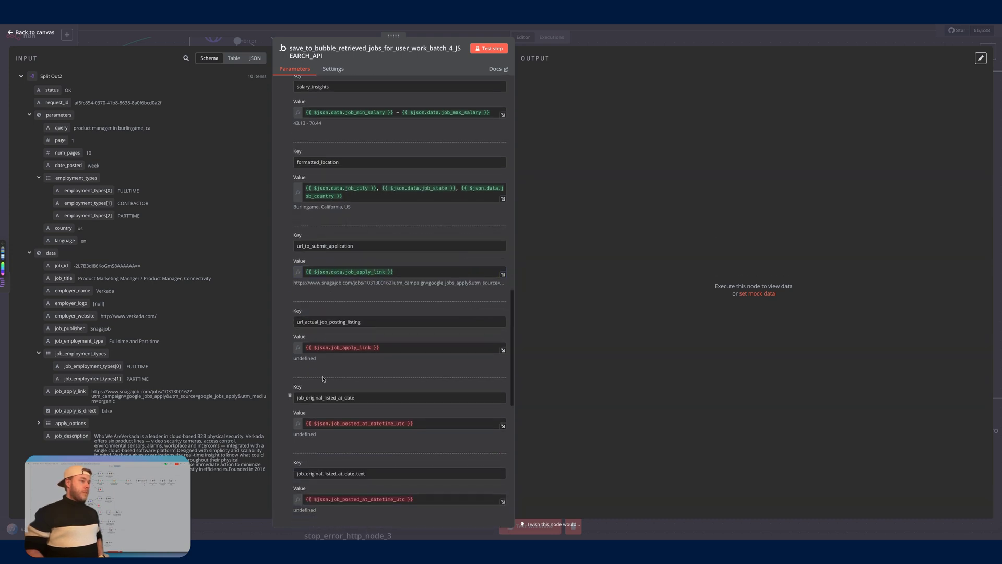
left_click(331, 347)
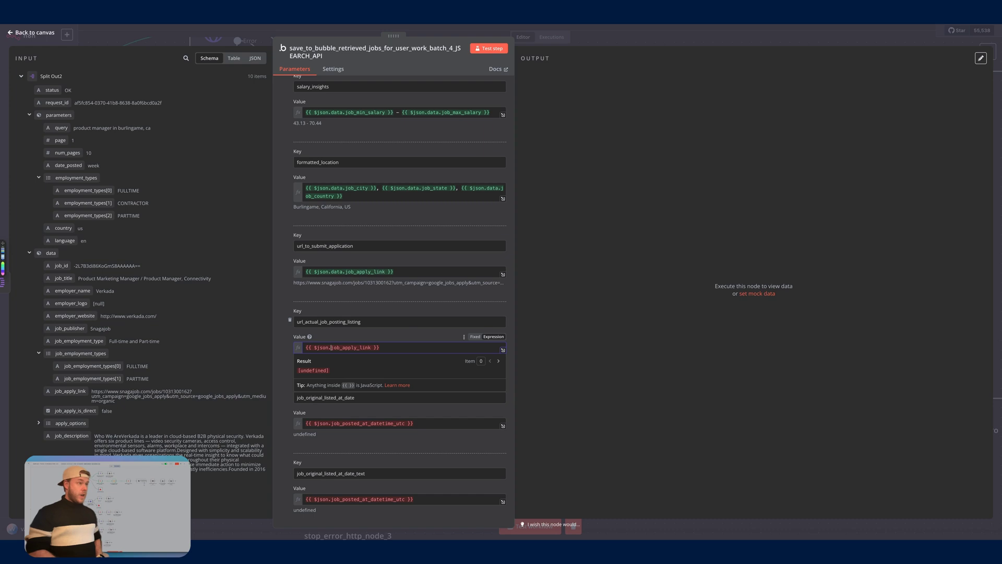
type("data.")
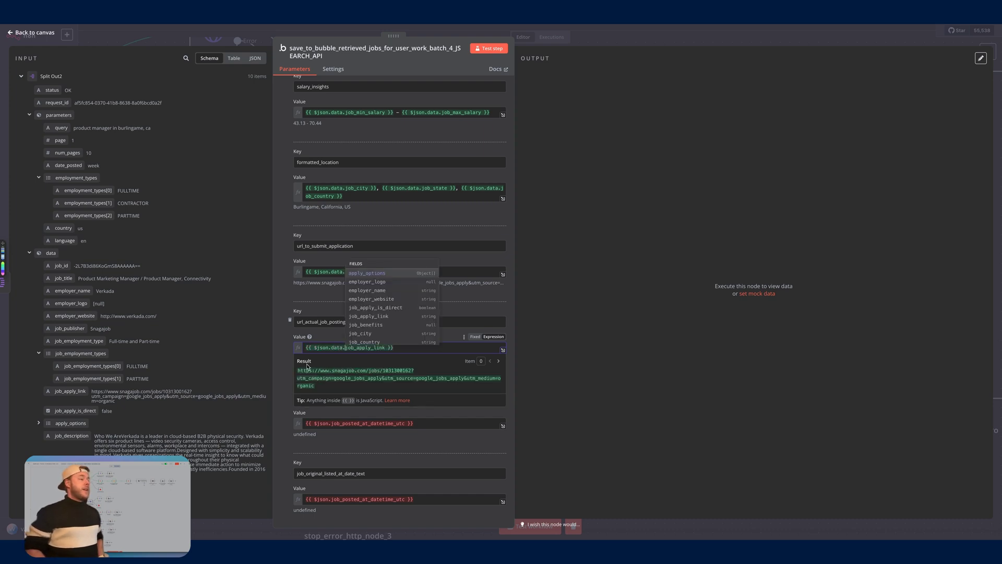
left_click(320, 356)
scroll(326, 347, "down", 5)
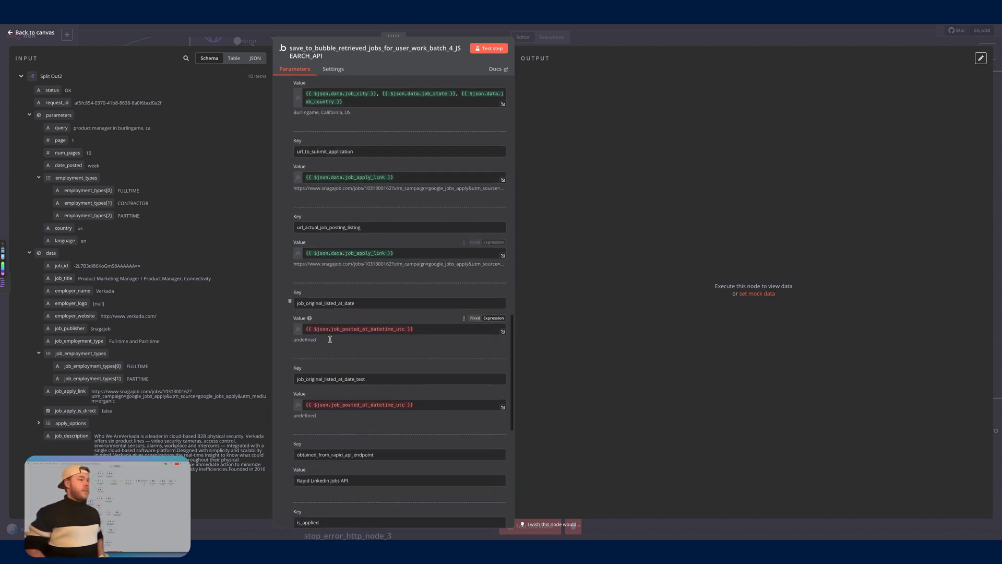
Correct the job_original_listed_at_date value to read the nested date, {{ $json.data.job_posted_at_datetime_utc }}.
scroll(330, 339, "down", 1)
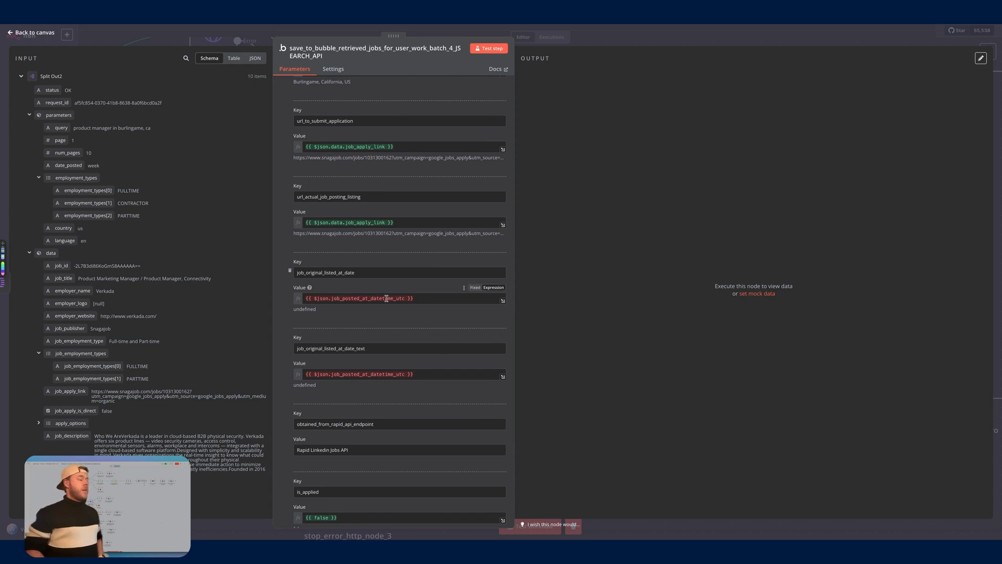
scroll(386, 298, "down", 1)
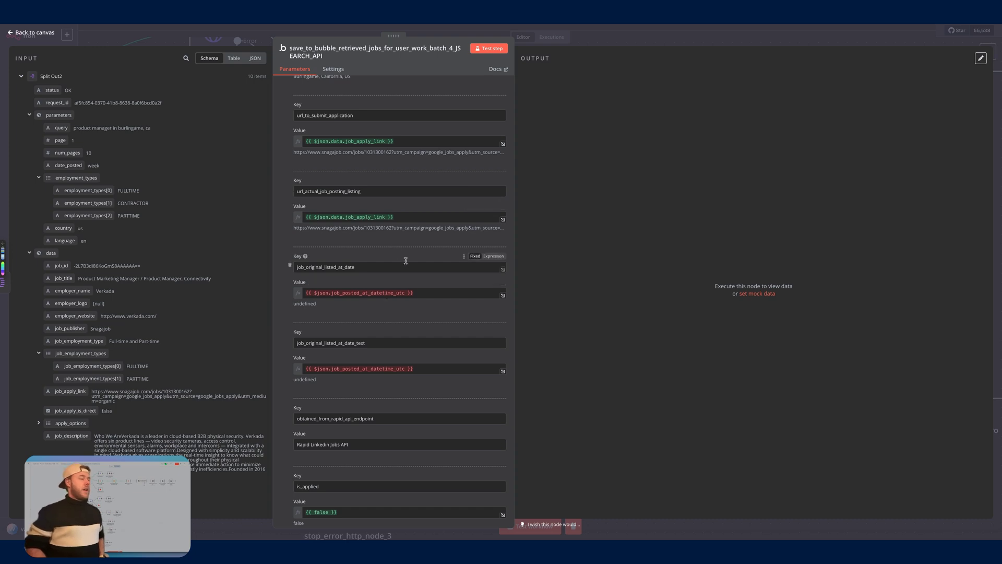
left_click(331, 294)
type("data.")
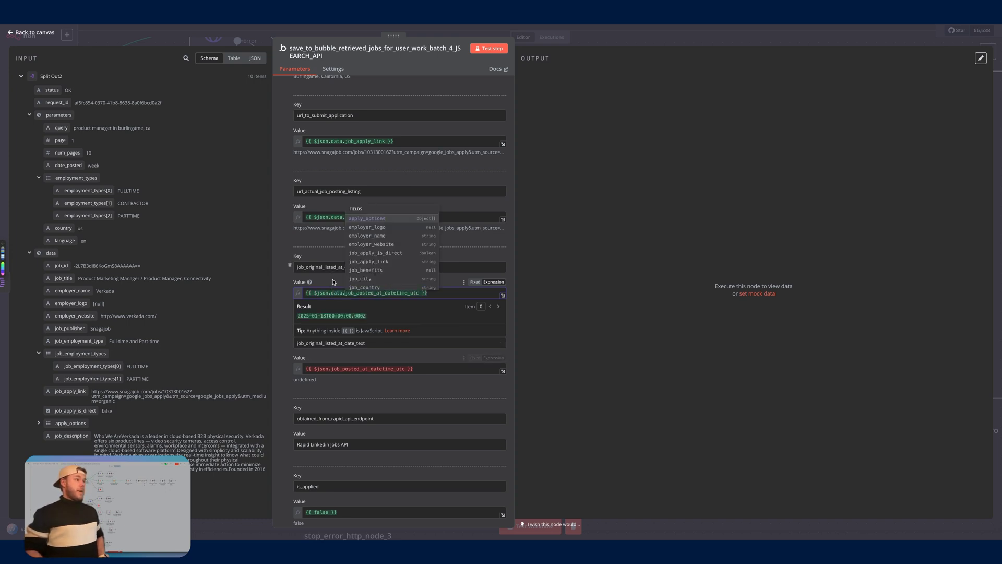
left_click(333, 278)
Correct the job_original_listed_at_date_text value to read the nested date, {{ $json.data.job_posted_at_datetime_utc }}.
scroll(332, 268, "down", 3)
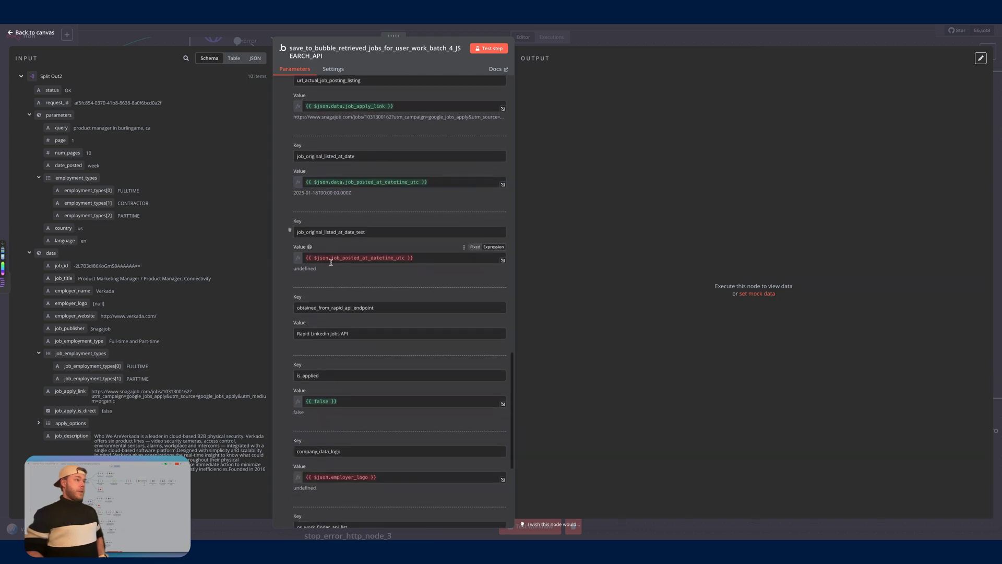
left_click(328, 260)
type("data.")
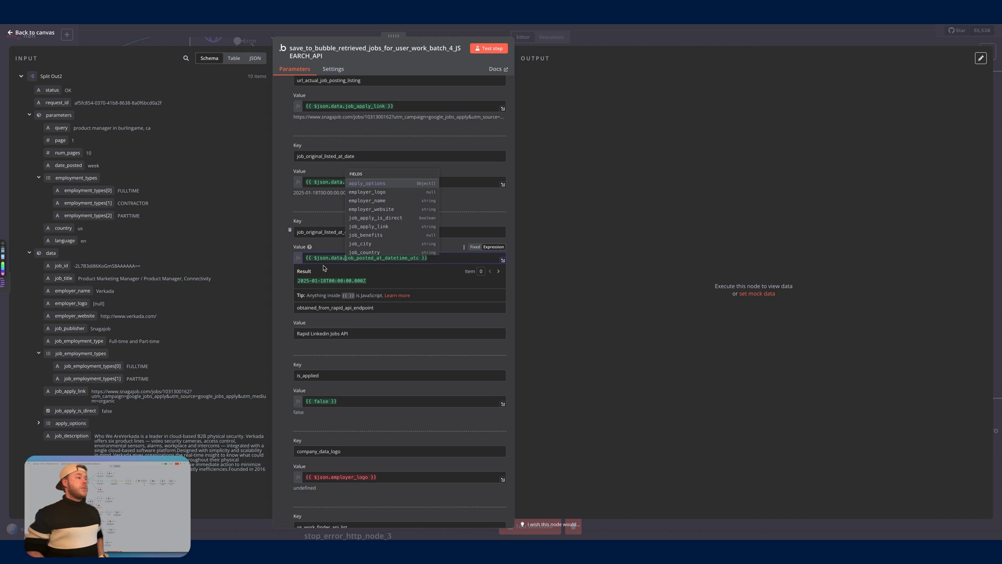
left_click(331, 245)
Correct the company_data_logo value to read the nested employer logo, {{ $json.data.employer_logo }}.
scroll(334, 235, "down", 3)
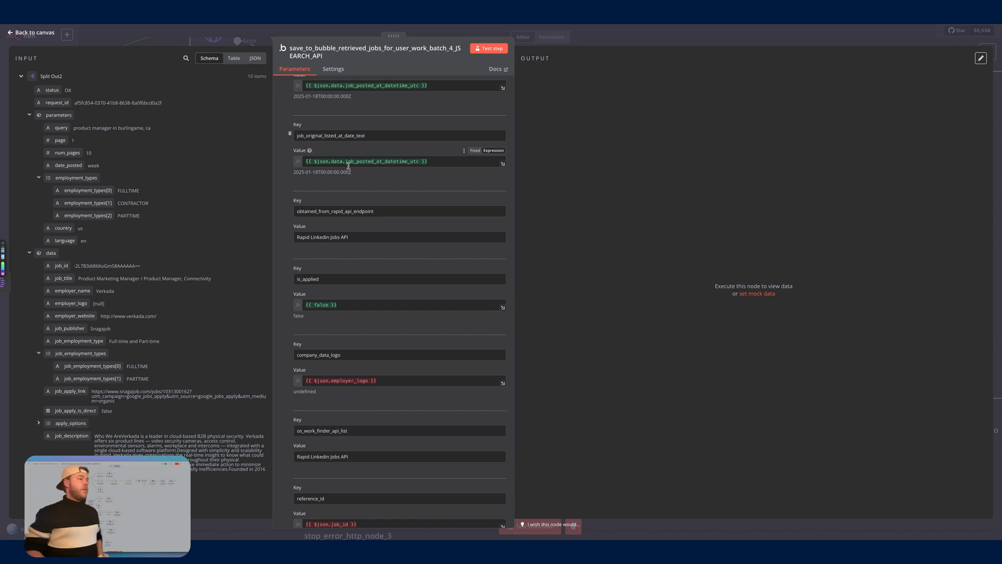
scroll(336, 239, "down", 1)
scroll(336, 239, "down", 1)
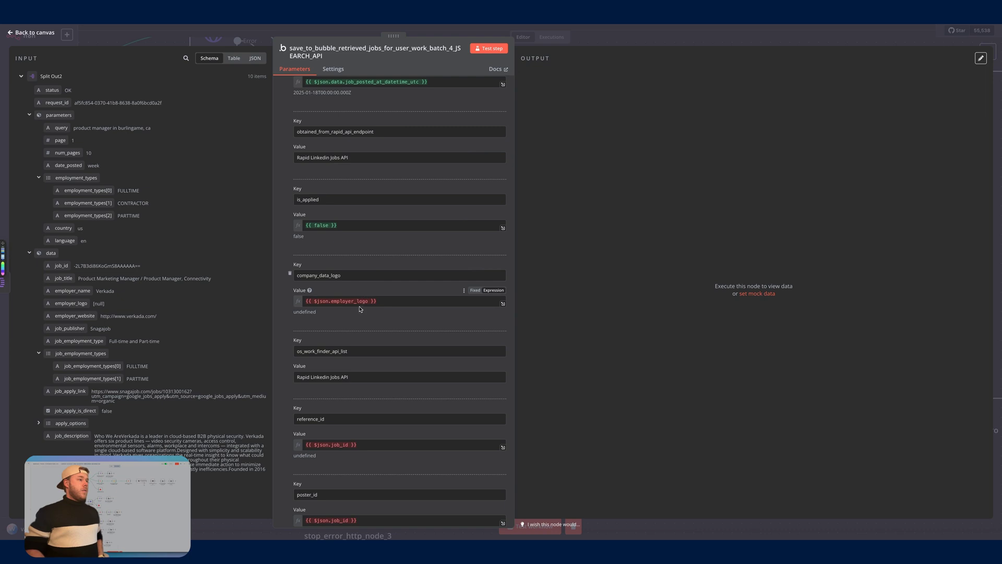
left_click(334, 302)
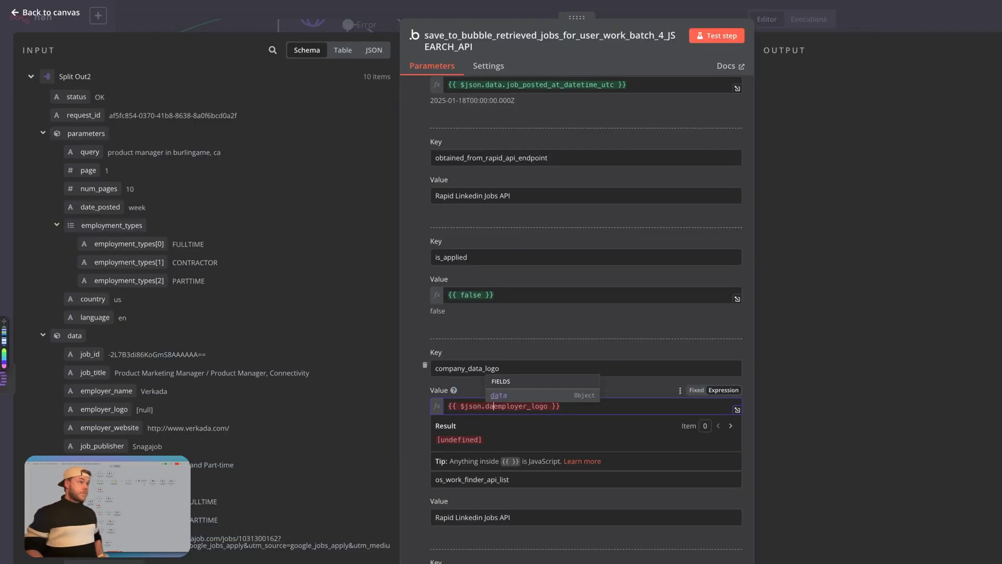
type("data.")
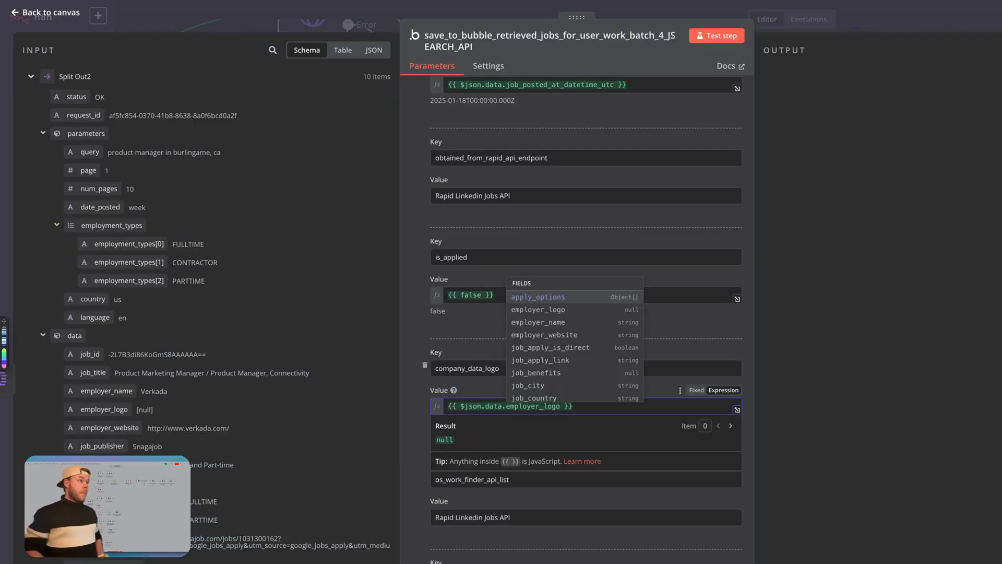
scroll(397, 245, "down", 1)
left_click(480, 425)
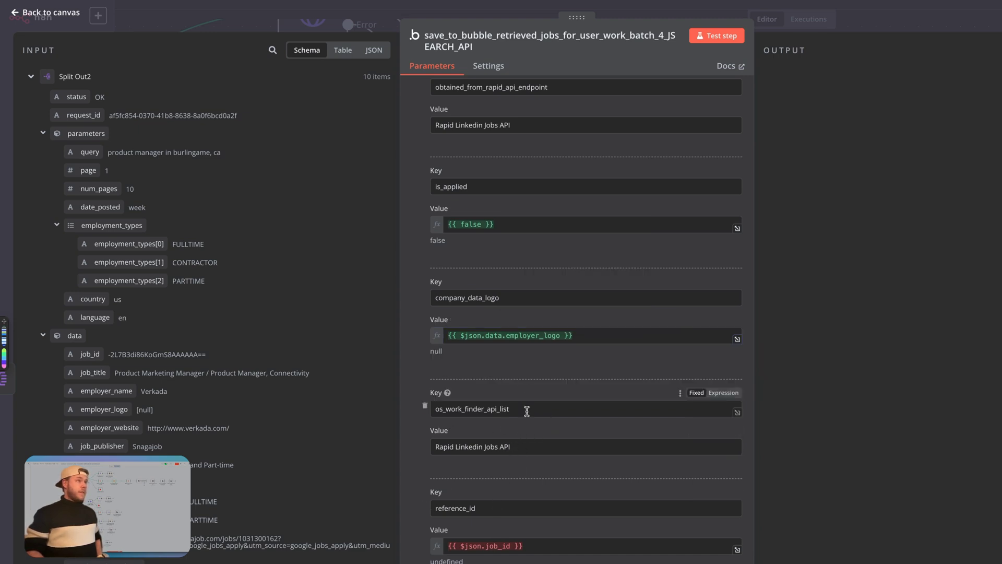
Leave the Bubble save node and check the request URL and query parameters of the Retrieve Job Listings - JSearch API node.
scroll(537, 419, "up", 5)
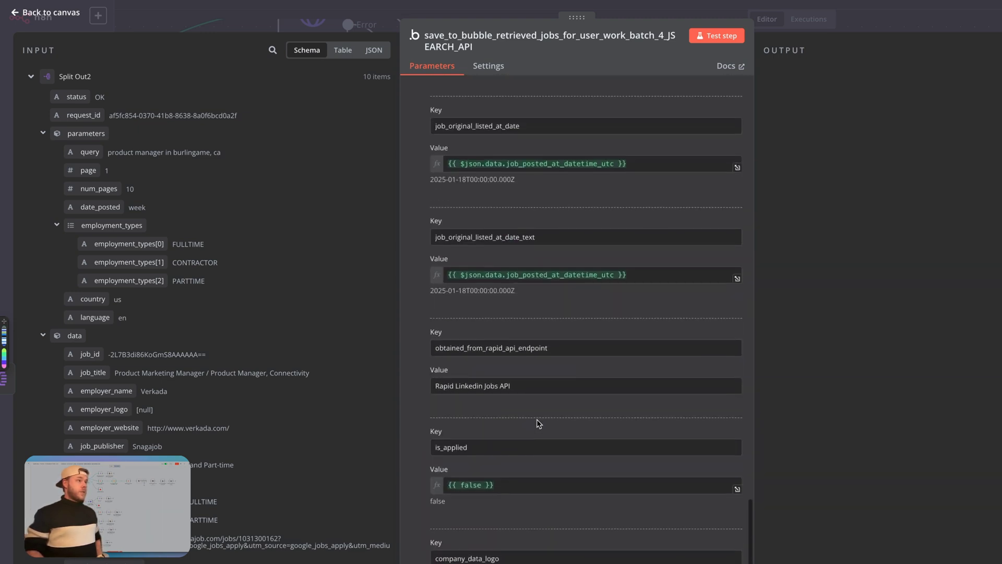
scroll(537, 418, "up", 15)
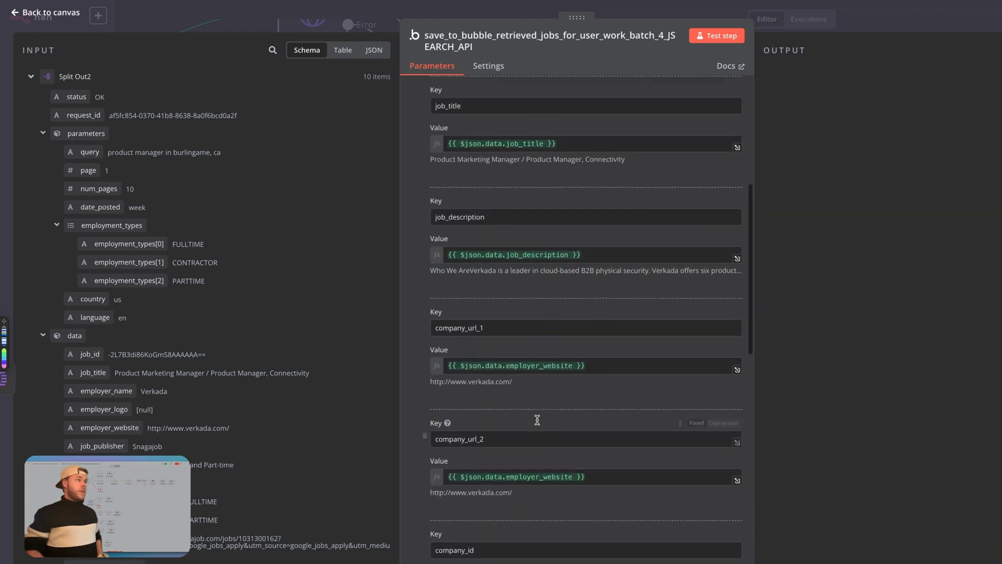
left_click(362, 23)
left_click(283, 542)
double_click(282, 543)
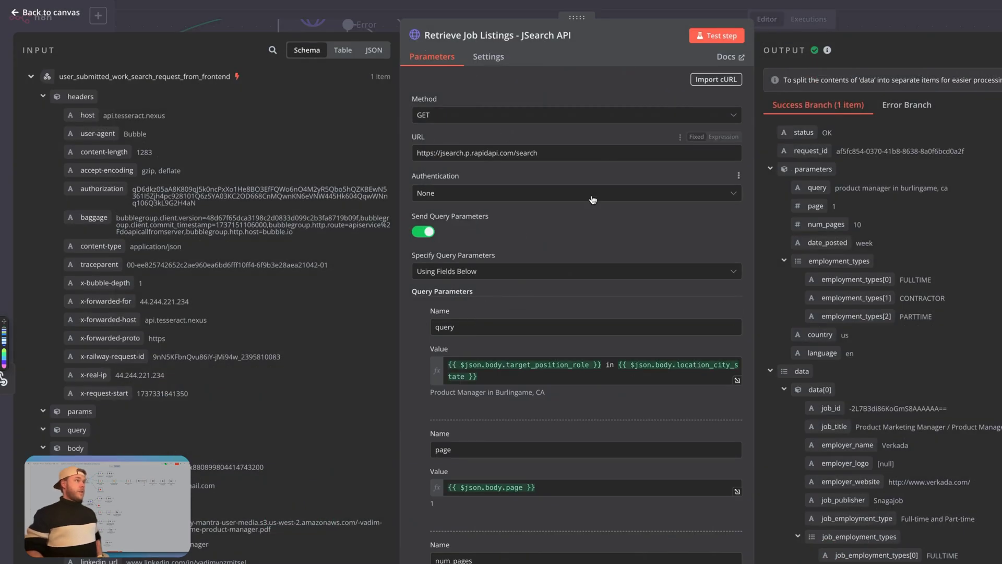
left_click(304, 20)
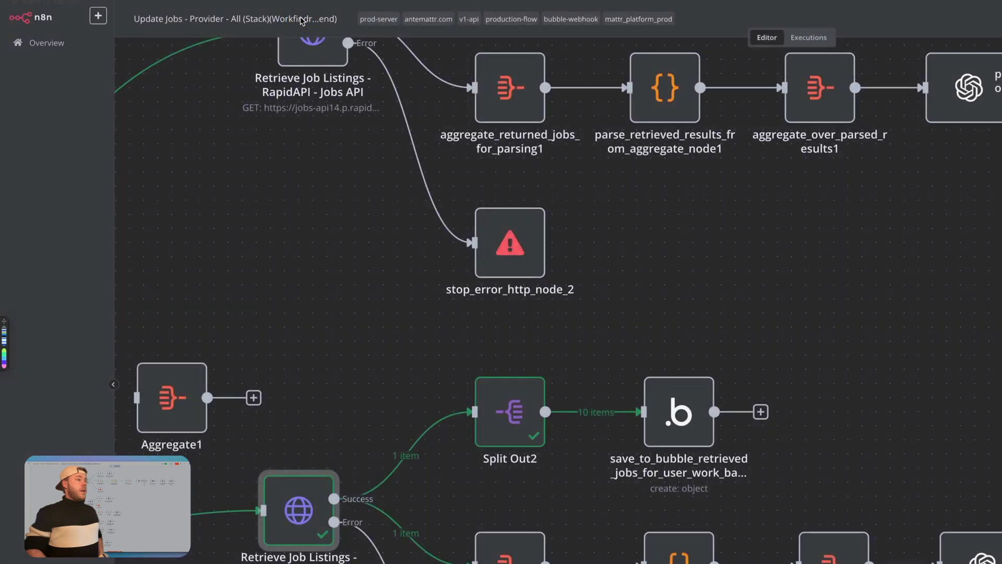
Reopen the Bubble save node and set the os_work_finder_api_list value to JSearch Rapid API.
left_click(676, 430)
double_click(676, 430)
scroll(574, 417, "down", 6)
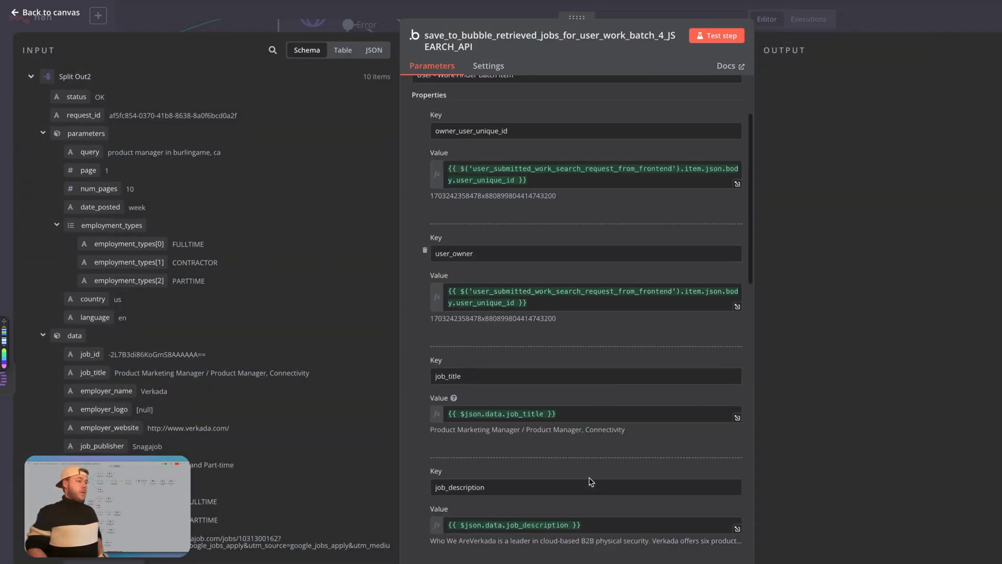
scroll(590, 480, "down", 10)
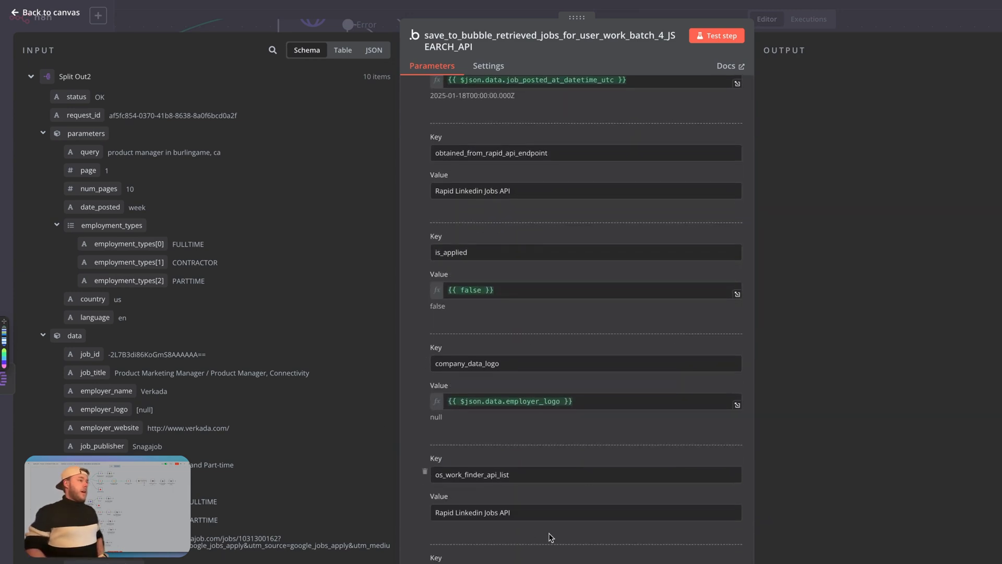
scroll(548, 538, "down", 1)
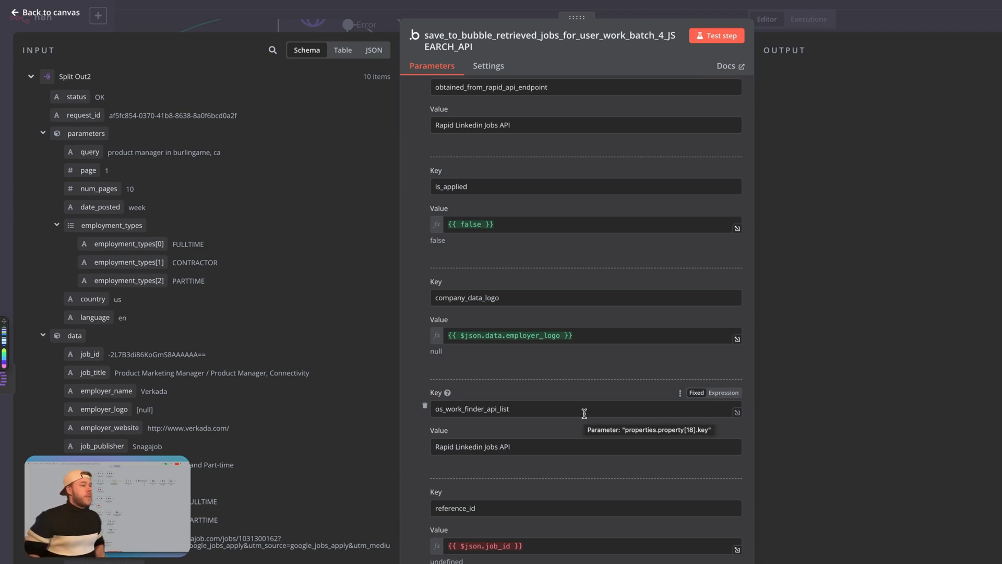
triple_click(522, 448)
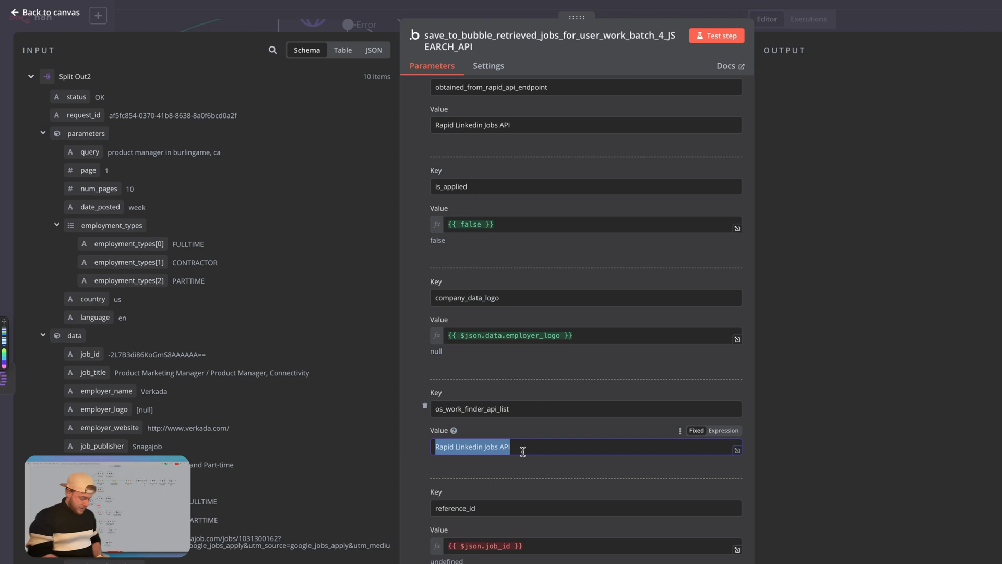
key("BackSpace")
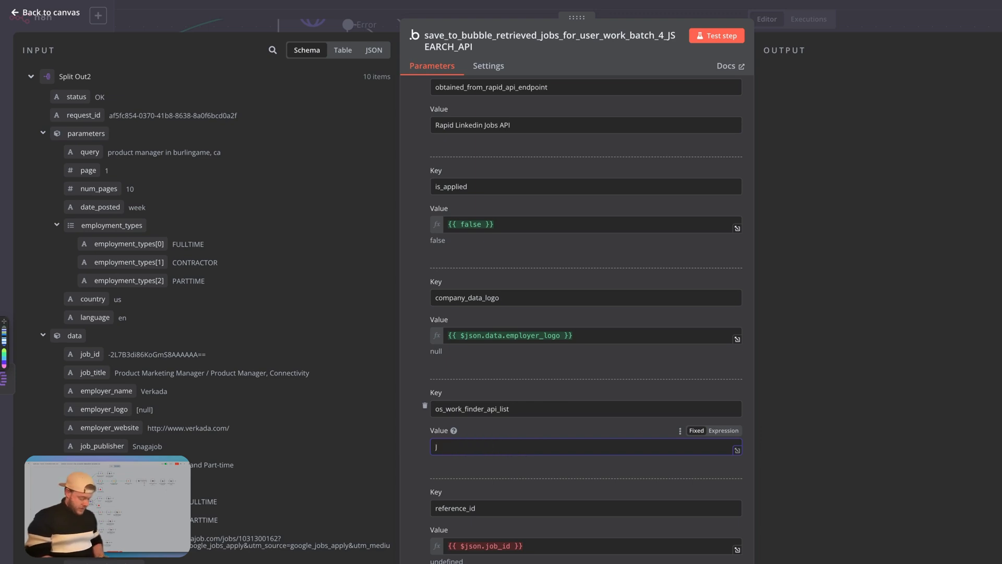
type("JSearch")
type(" Rapid API")
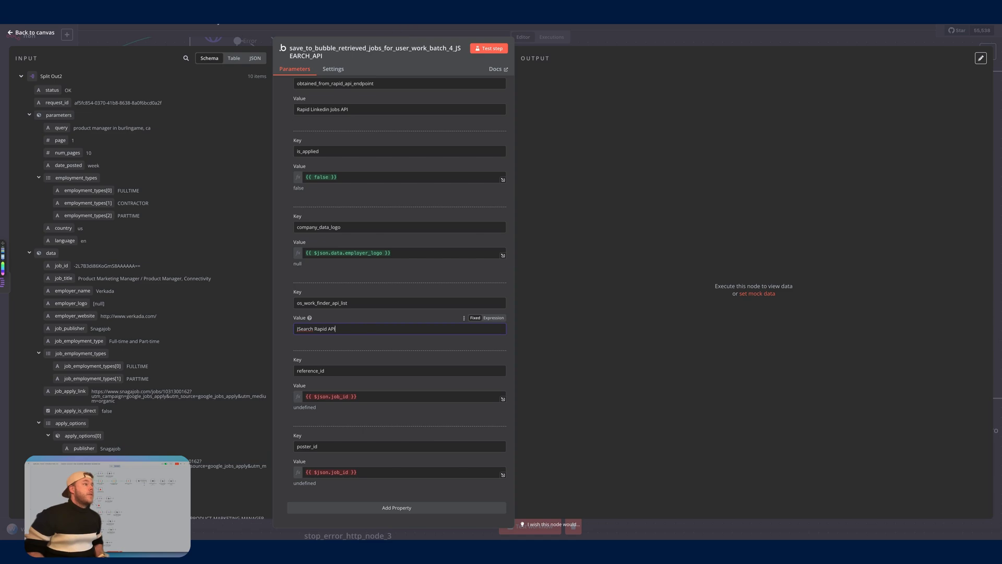
Switch to the Bubble editor and open the option sets in the app's data section, ready to search them.
key("ctrl+Tab")
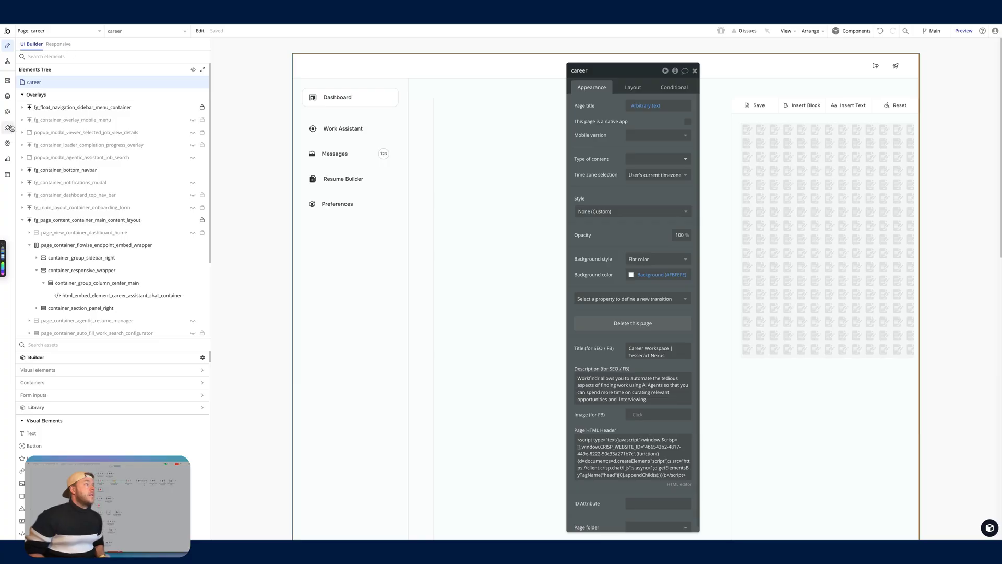
left_click(7, 98)
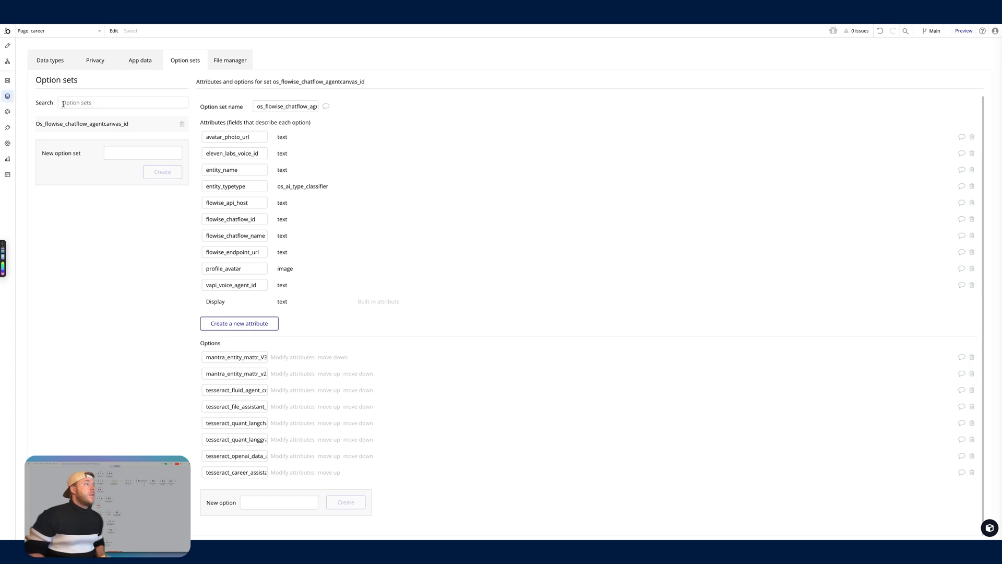
left_click(135, 105)
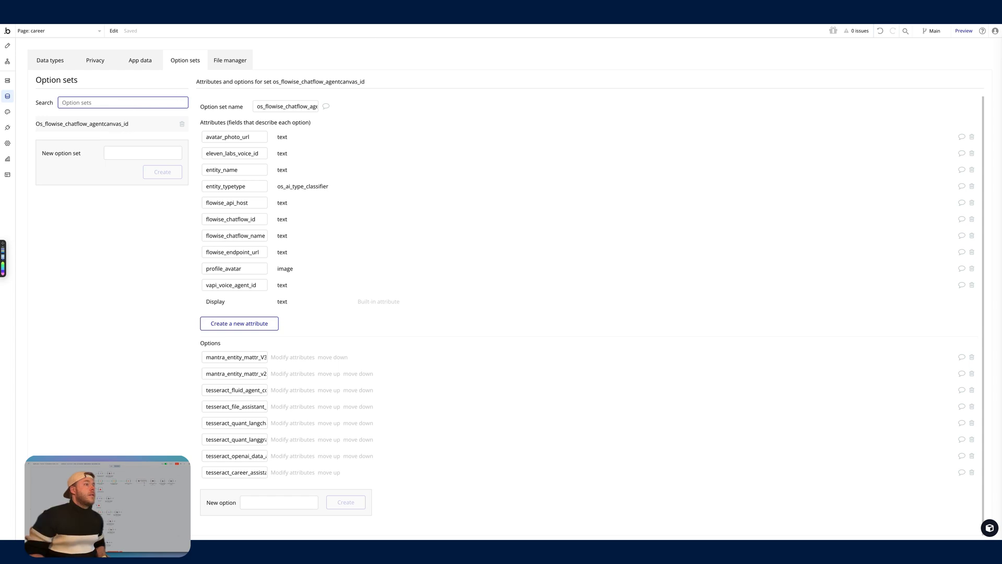
Copy the key name os_work_finder_api_list from the save node in n8n and return to the Bubble editor.
key("super+Tab")
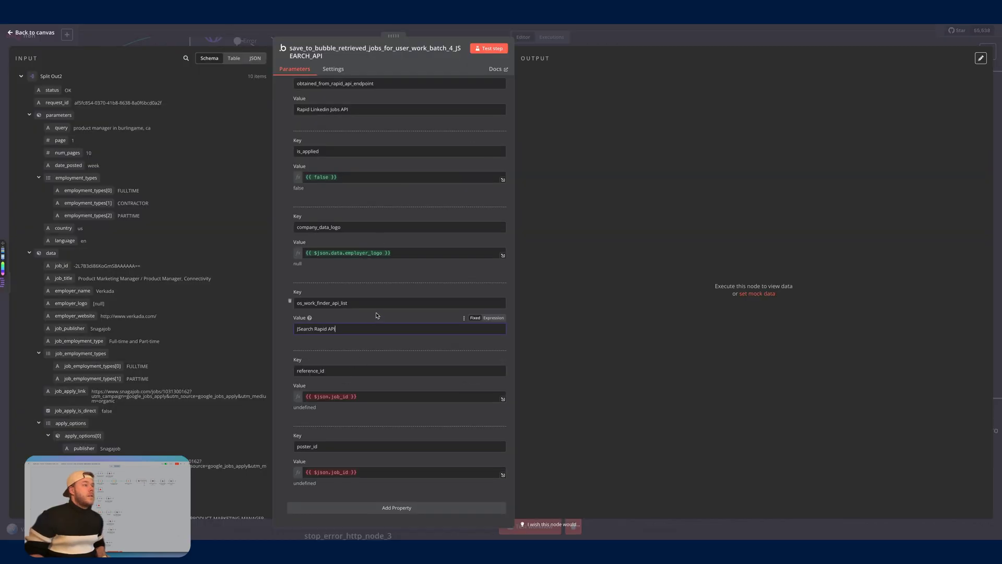
double_click(363, 304)
key("ctrl+c")
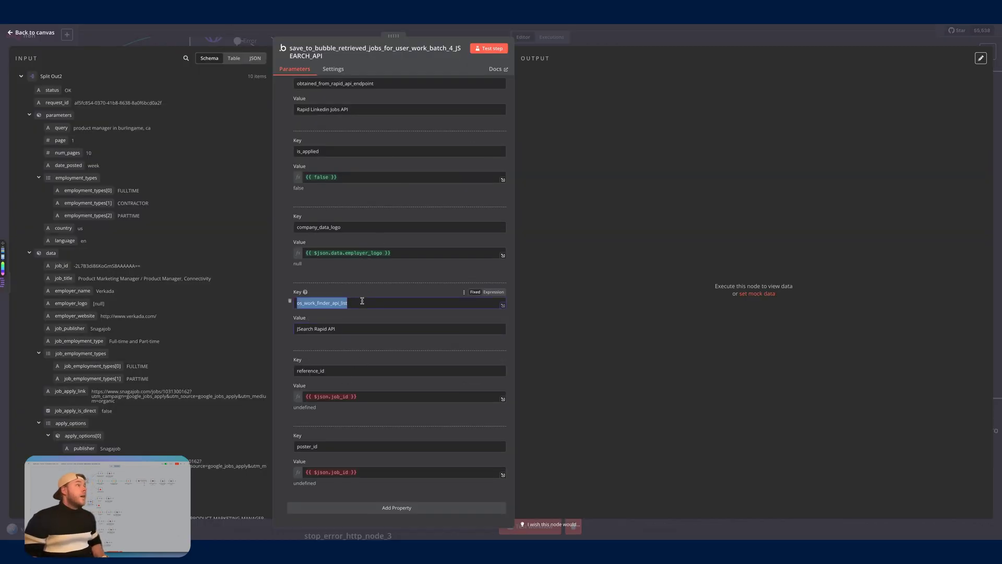
key("super+Tab")
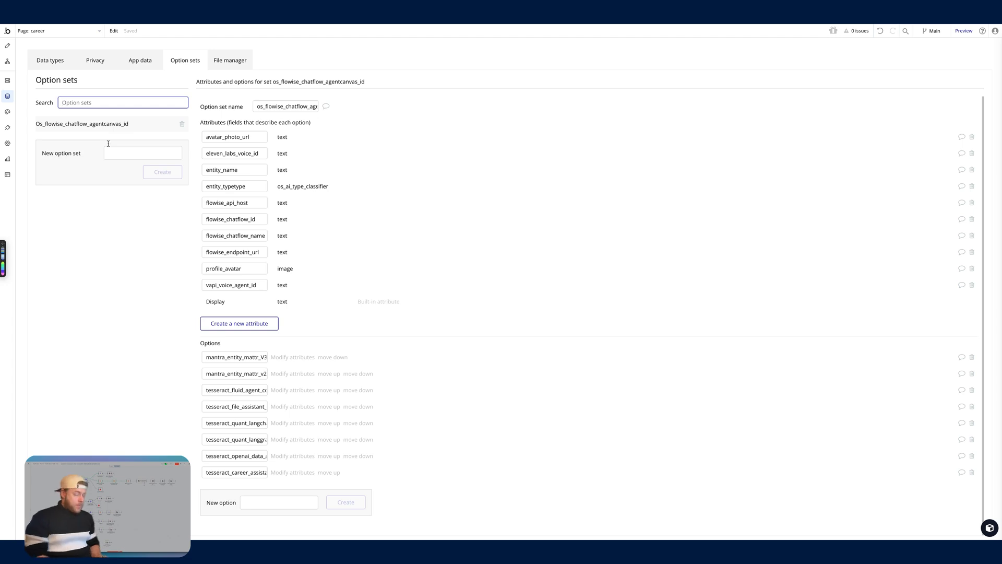
Search the option sets for os_work_finder_api_list and open that set's options.
scroll(109, 252, "down", 8)
scroll(111, 252, "down", 10)
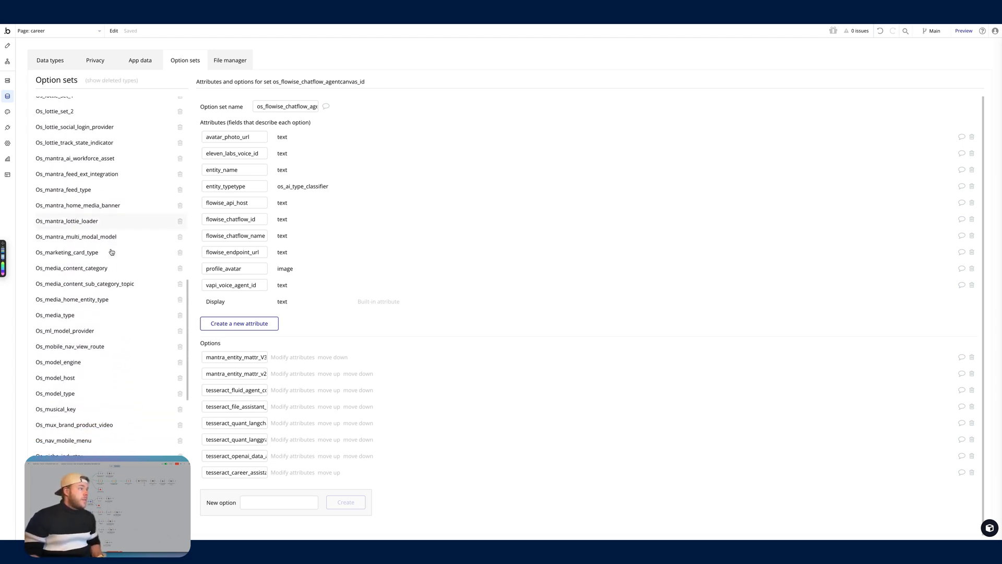
scroll(111, 251, "down", 5)
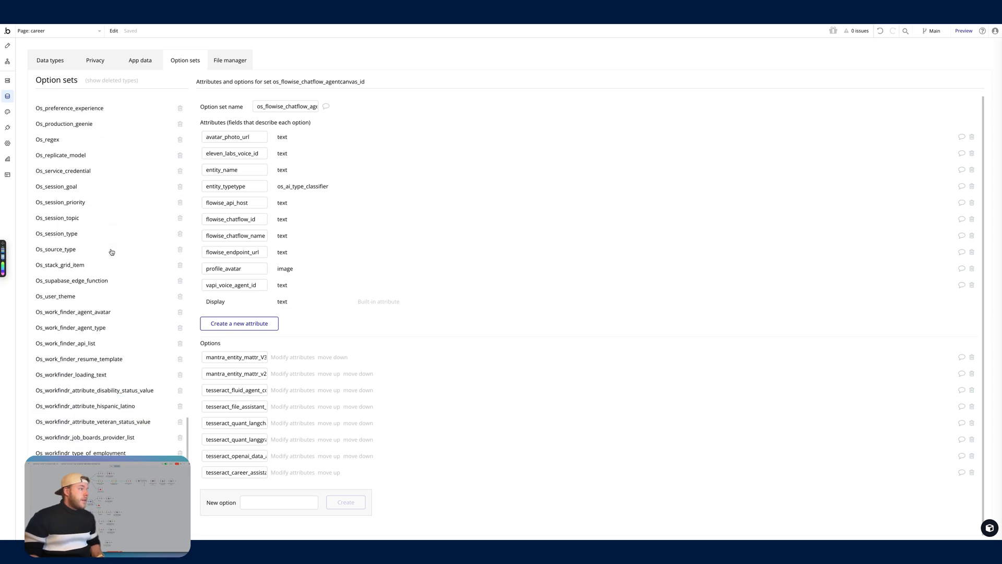
scroll(119, 287, "up", 10)
scroll(119, 287, "up", 10)
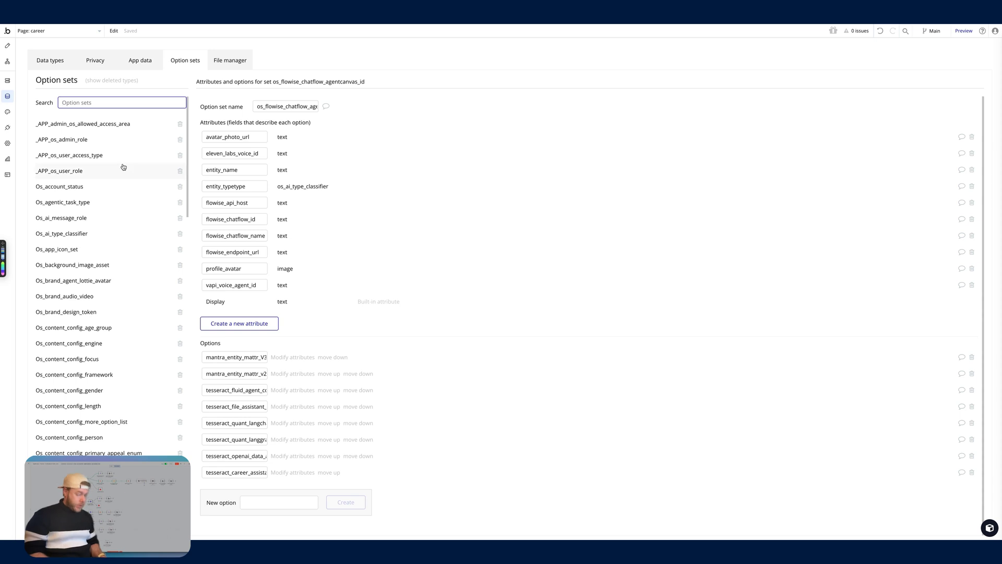
key("ctrl+v")
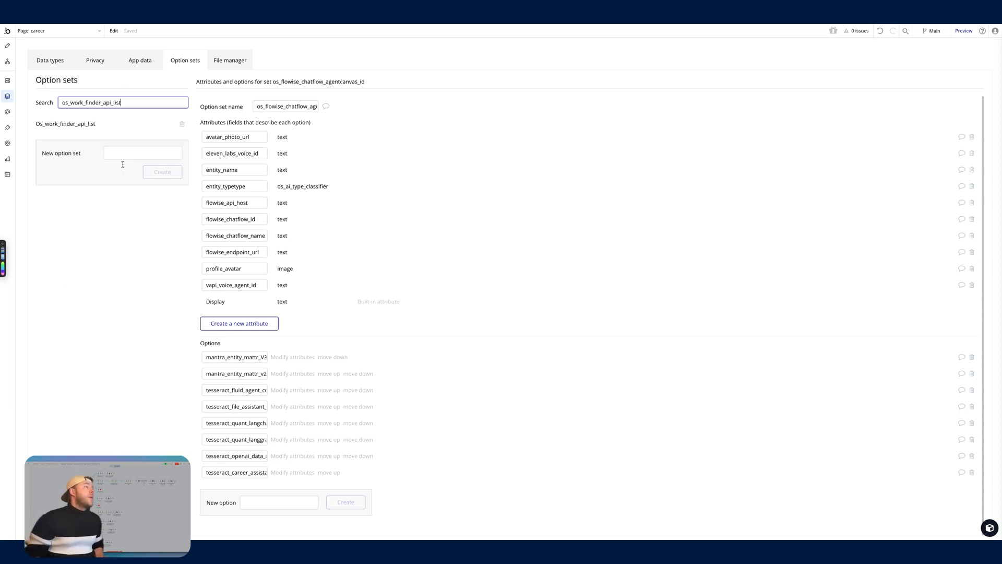
left_click(103, 128)
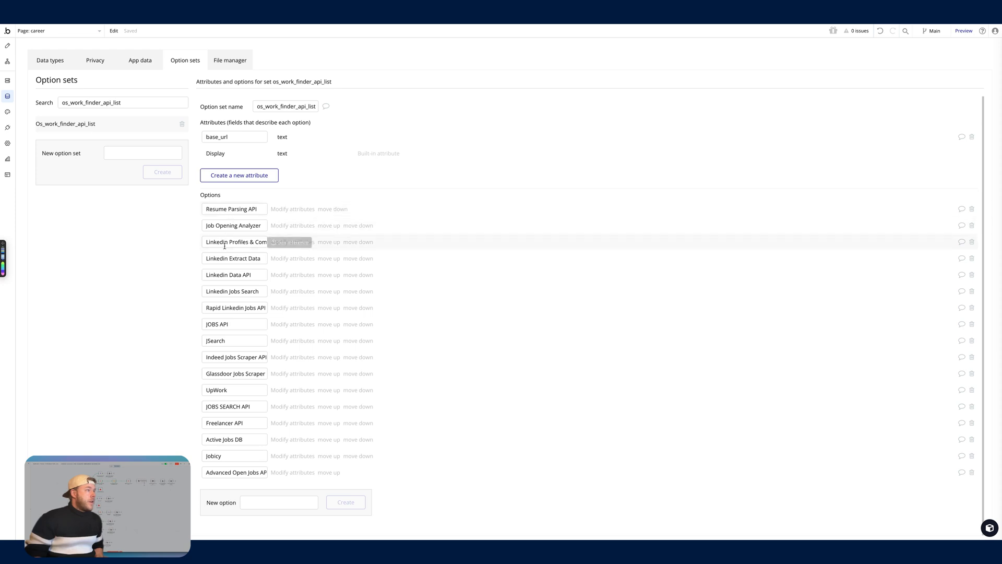
Copy the os_work_finder_api_list value from the n8n save node and rename Bubble's JSearch option to JSearch Rapid API.
double_click(224, 341)
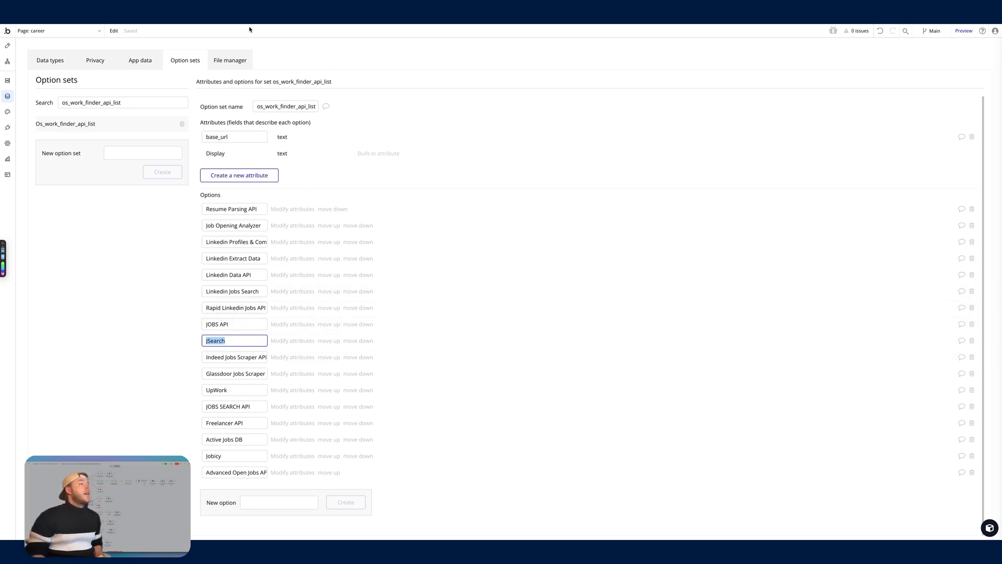
key("alt+Tab")
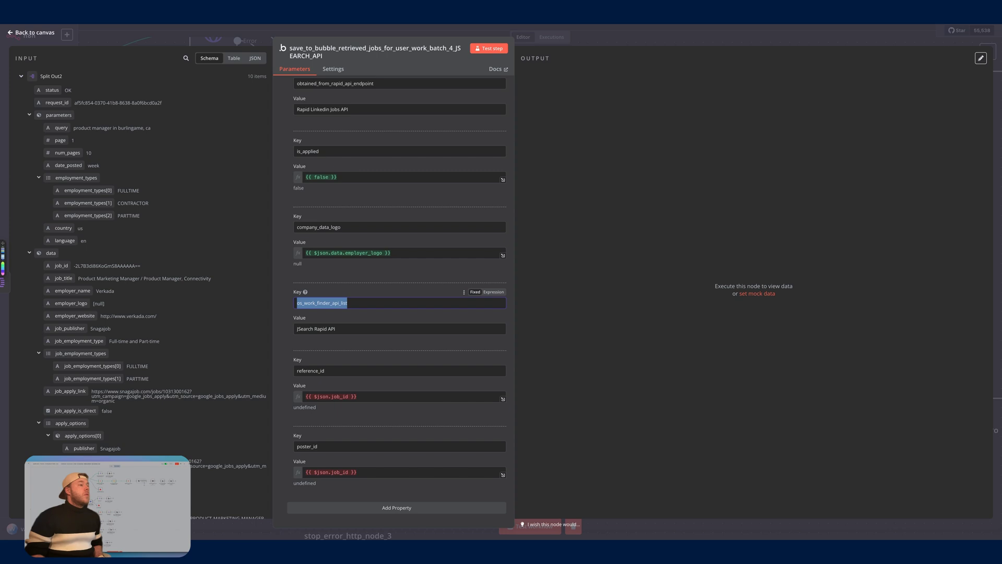
left_click(347, 329)
triple_click(348, 329)
key("ctrl+c")
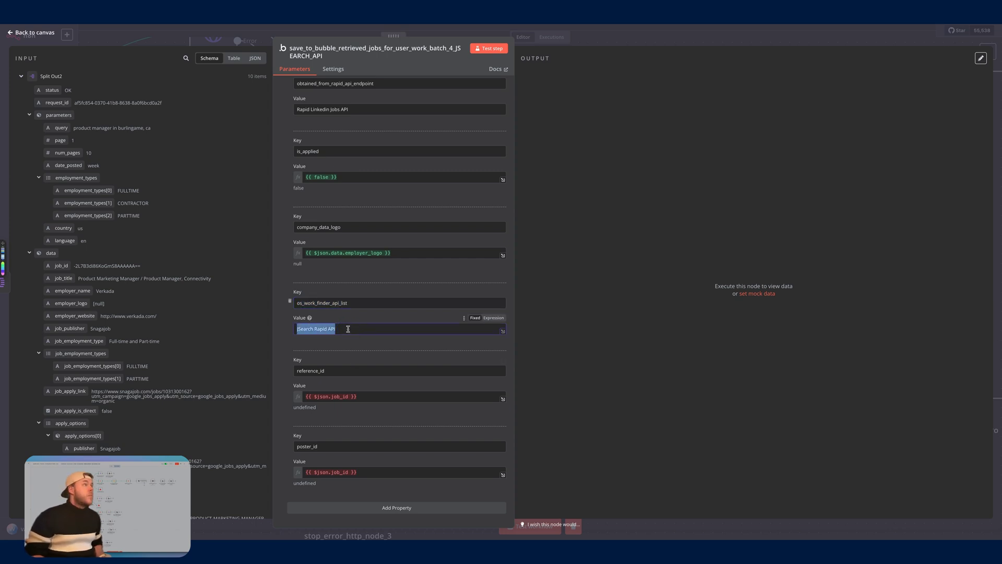
key("alt+Tab")
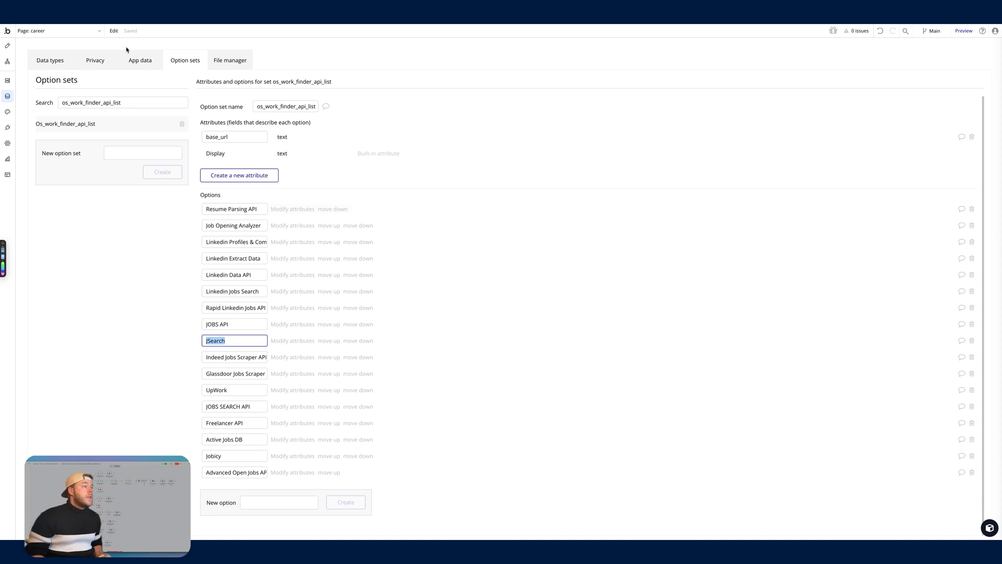
left_click(235, 339)
key("ctrl+v")
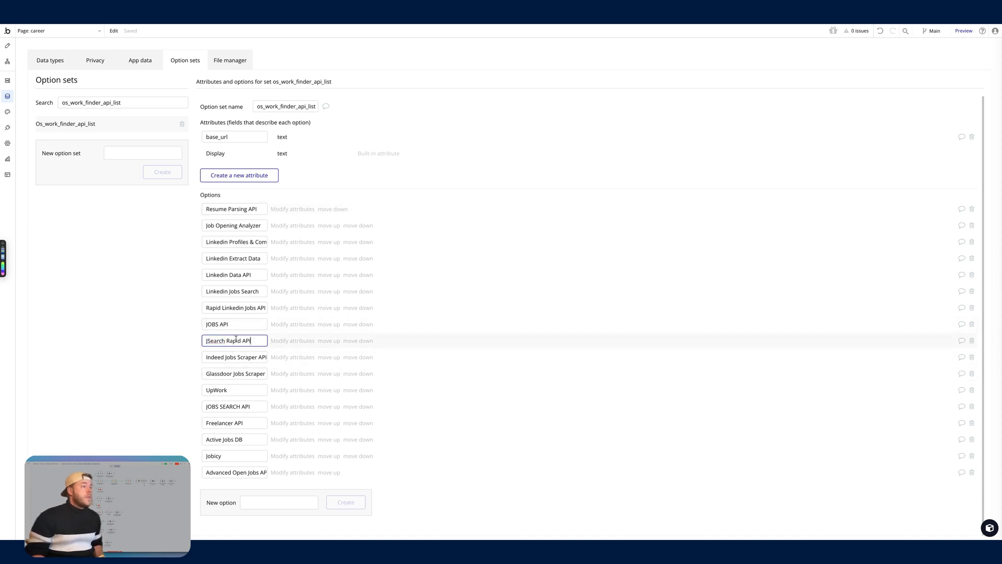
triple_click(238, 341)
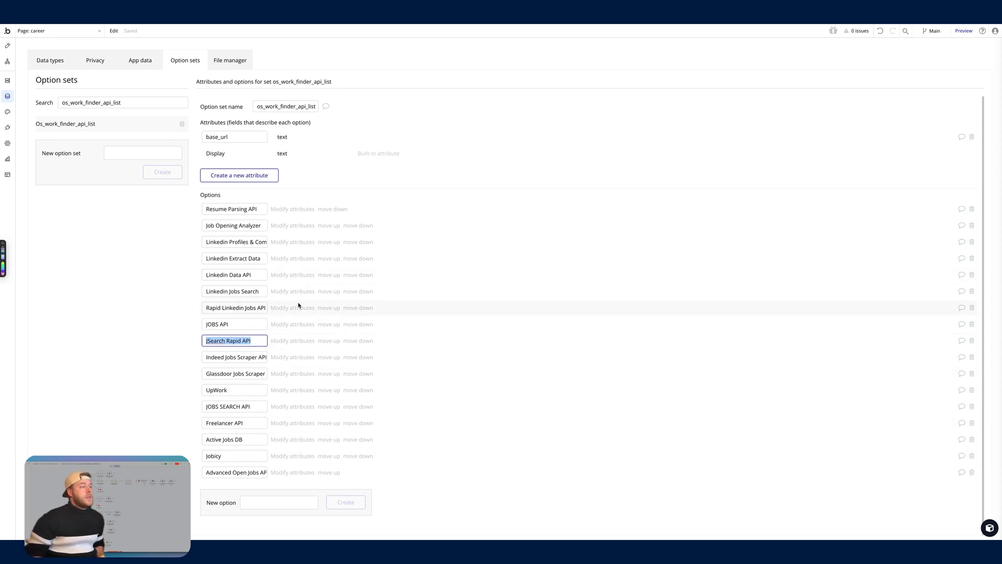
Open the attributes of the JSearch Rapid API option to check its display name and base_url, and save them.
left_click(291, 344)
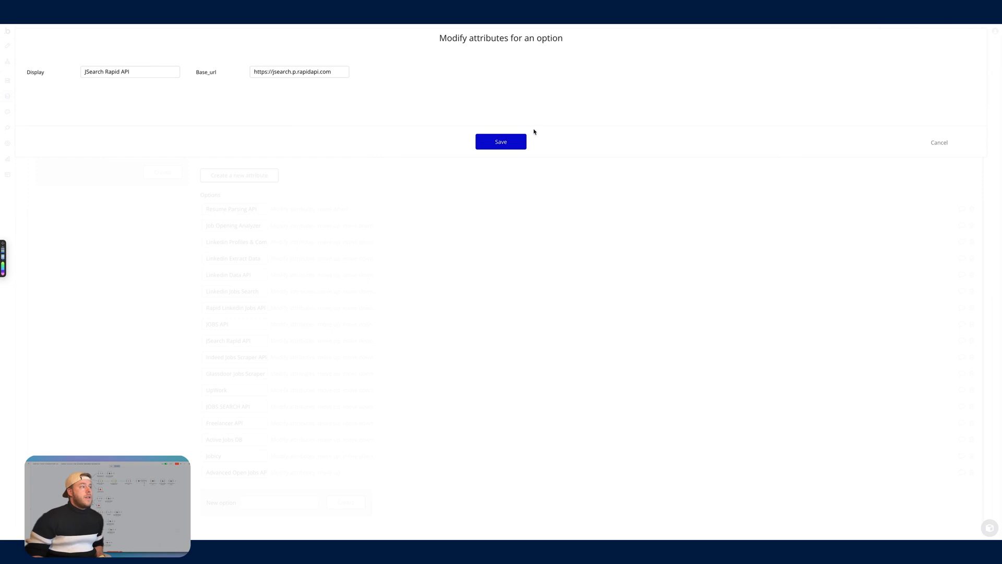
left_click(508, 141)
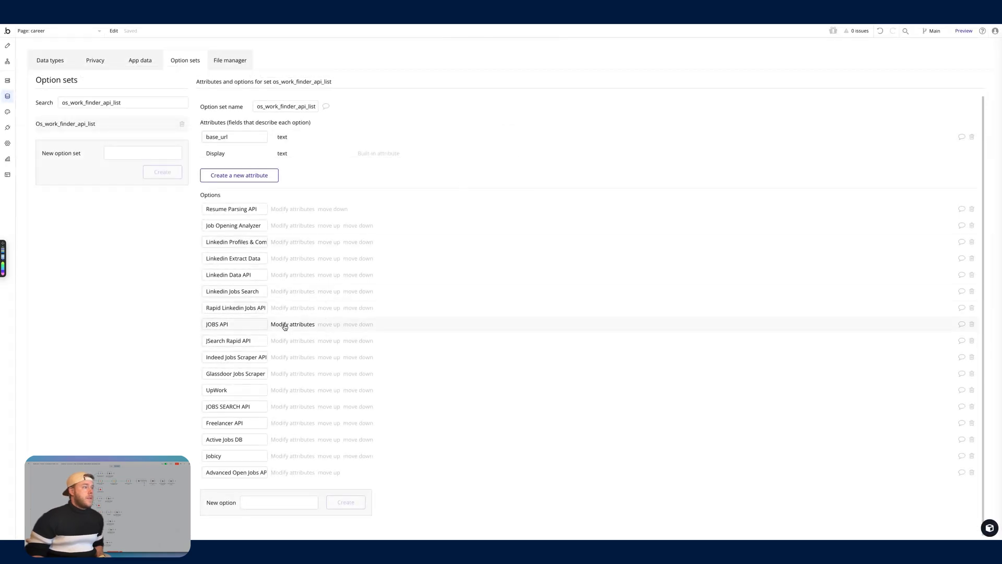
triple_click(247, 340)
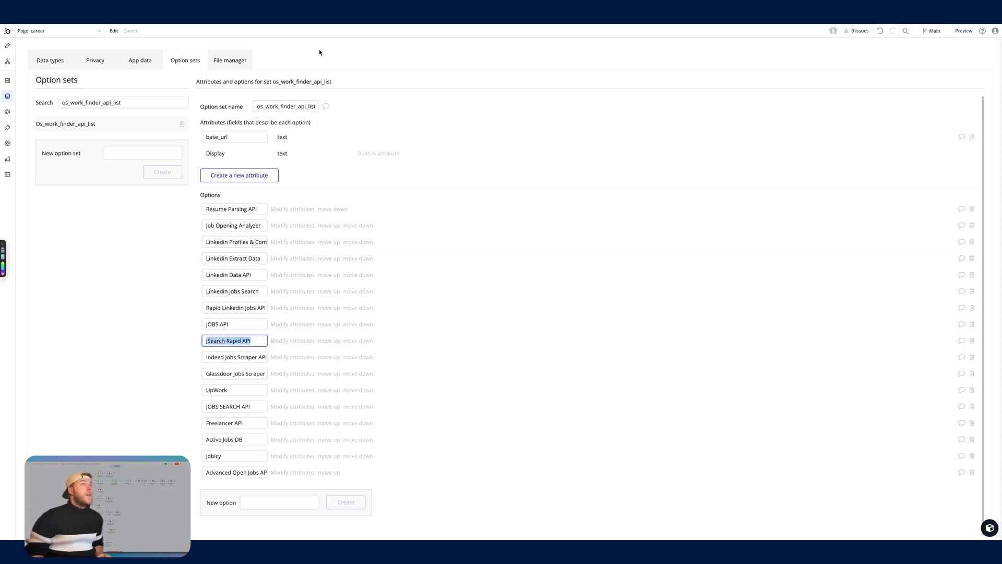
Switch back to n8n and replace the save node's reference_id value with the input's job_id field, {{ $json.data.job_id }}.
key("alt+Tab")
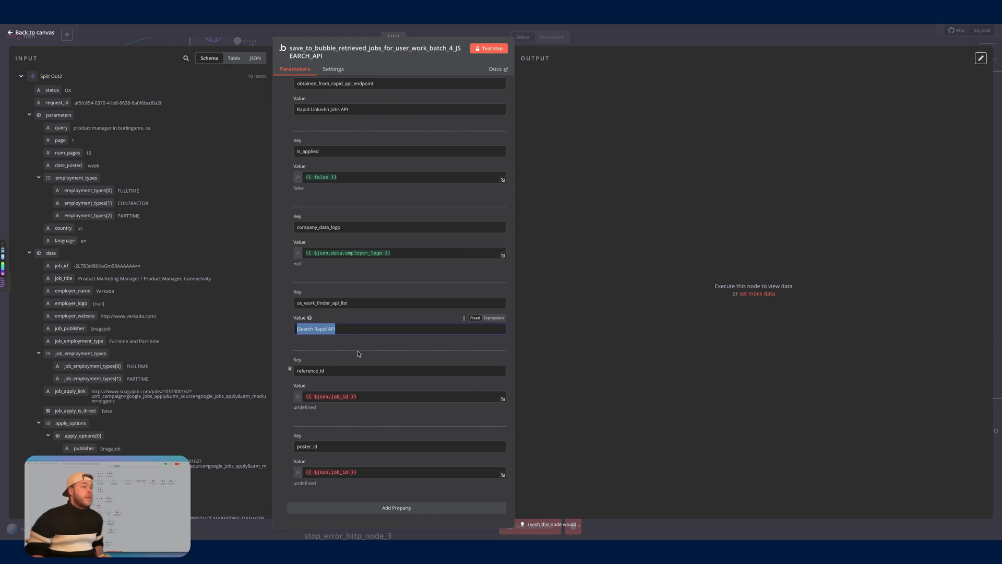
left_click(372, 396)
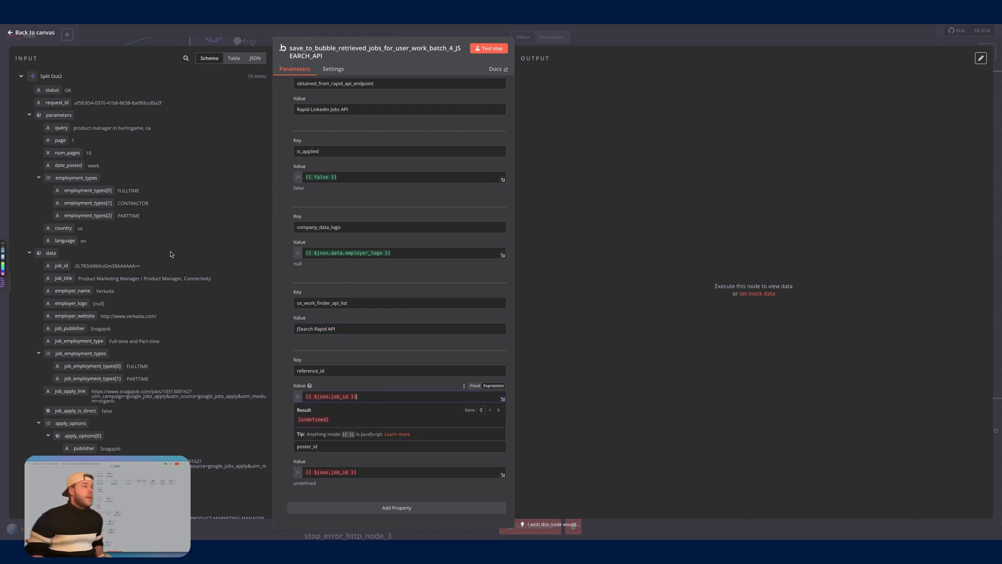
triple_click(398, 398)
key("BackSpace")
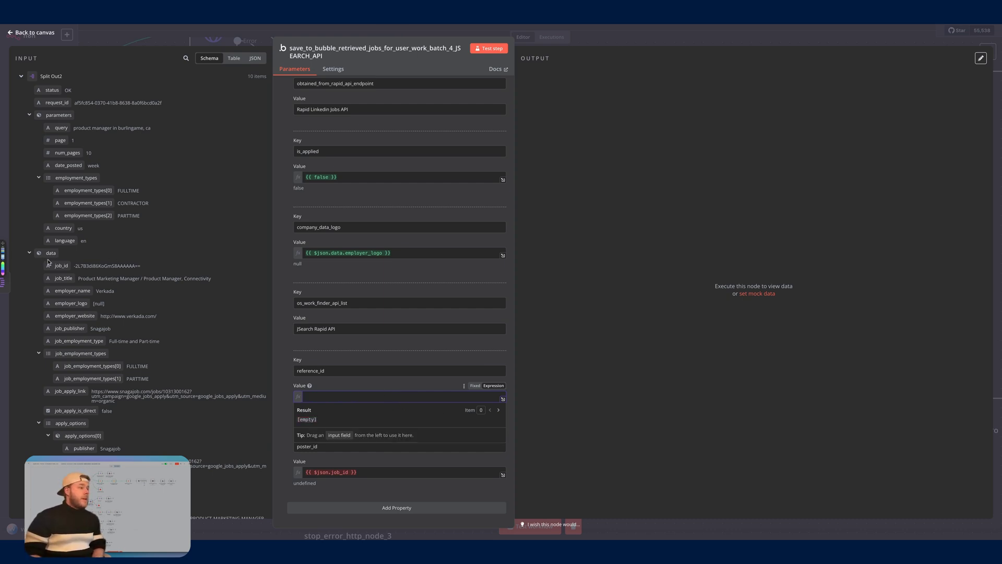
left_click_drag(58, 265, 331, 398)
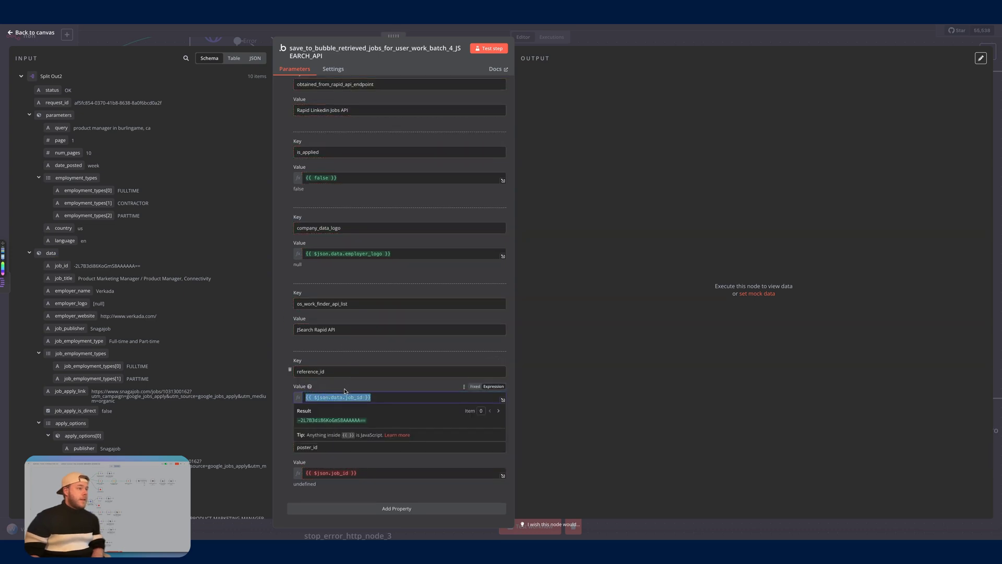
Correct the poster_id value in the save node to {{ $json.data.job_id }}.
left_click(331, 472)
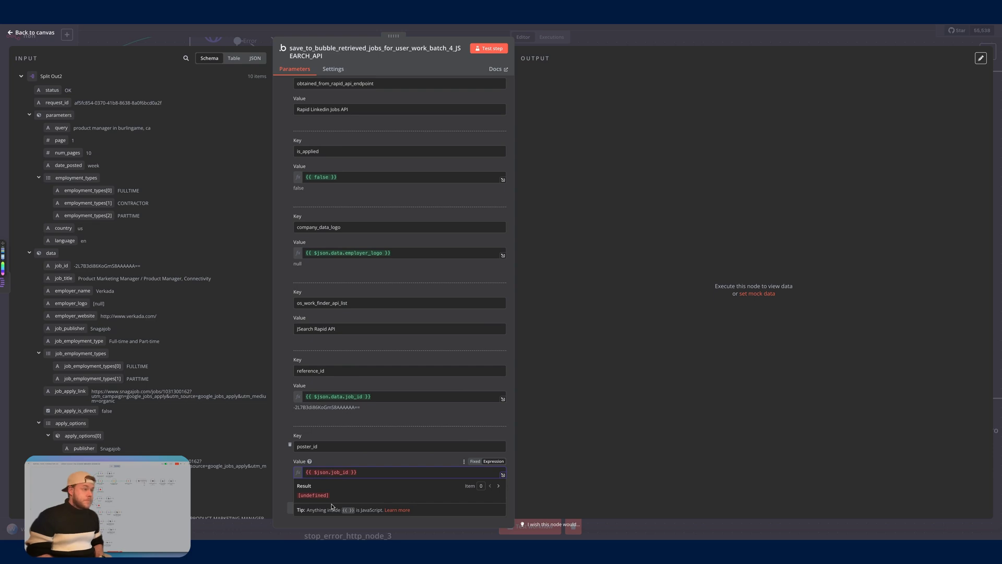
type("data.")
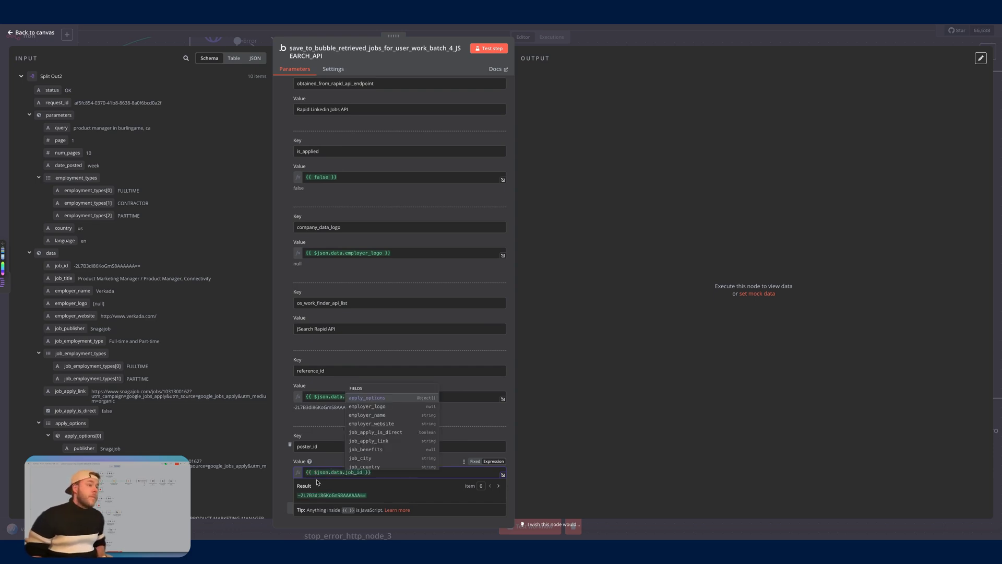
left_click(329, 450)
Review the save node's full list of properties, checking each key's mapping to the JSearch data.
scroll(365, 417, "up", 10)
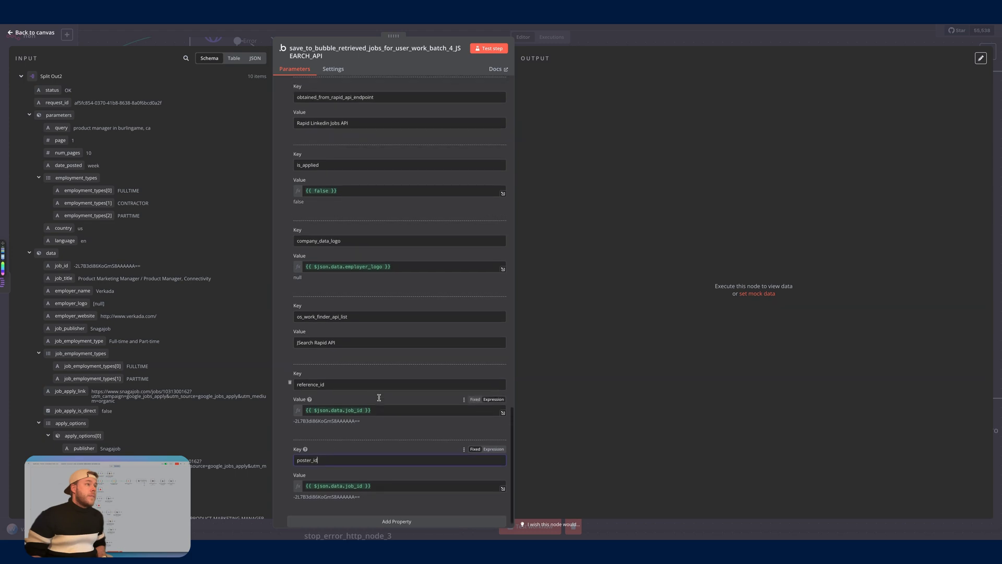
scroll(379, 398, "up", 15)
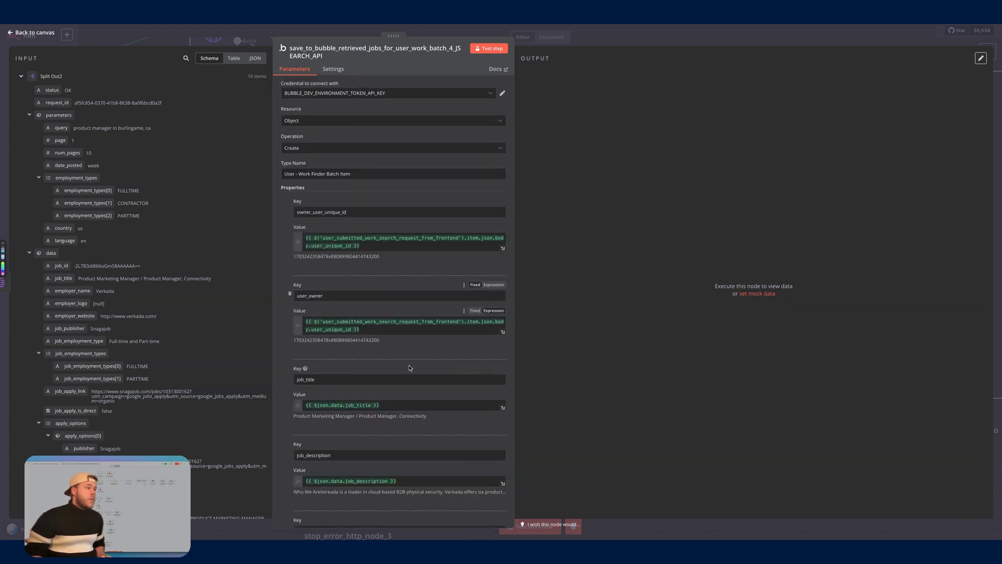
scroll(412, 388, "down", 7)
scroll(412, 388, "down", 15)
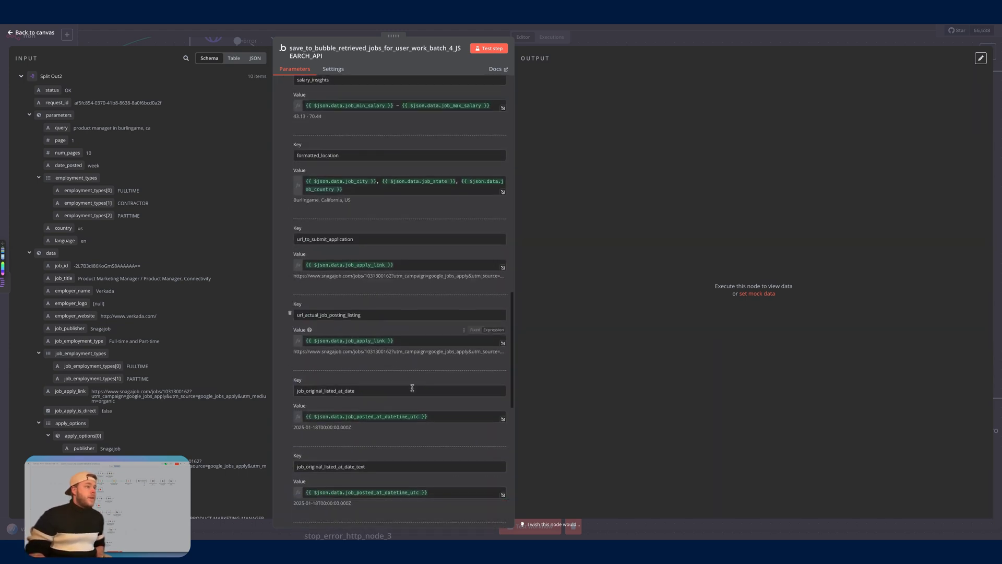
scroll(412, 388, "down", 2)
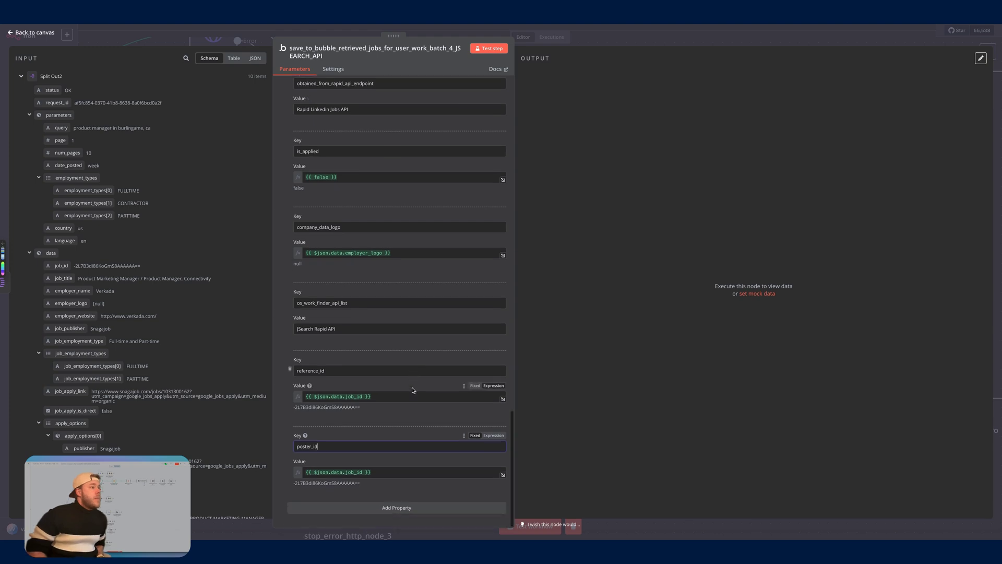
scroll(412, 390, "up", 17)
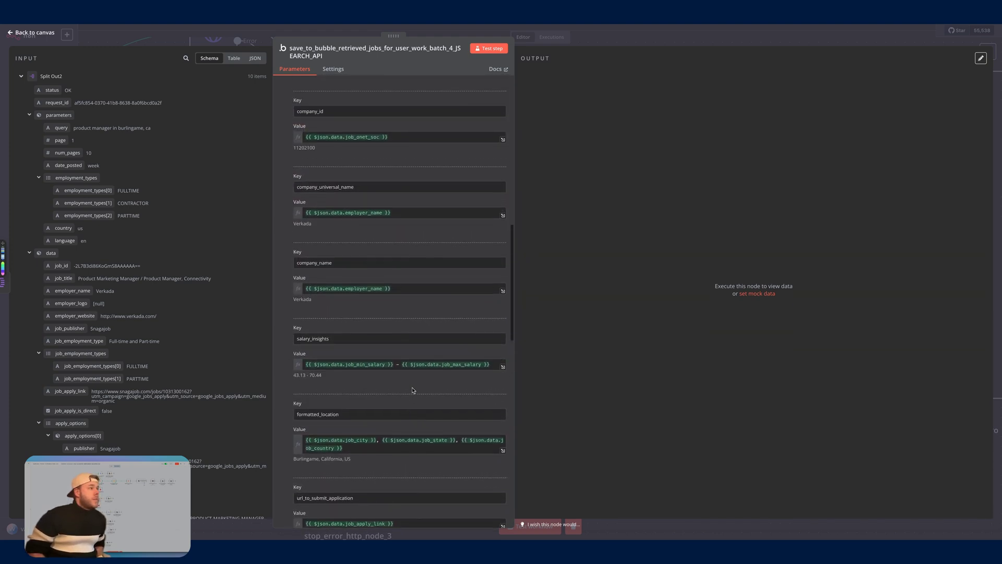
scroll(413, 389, "up", 1)
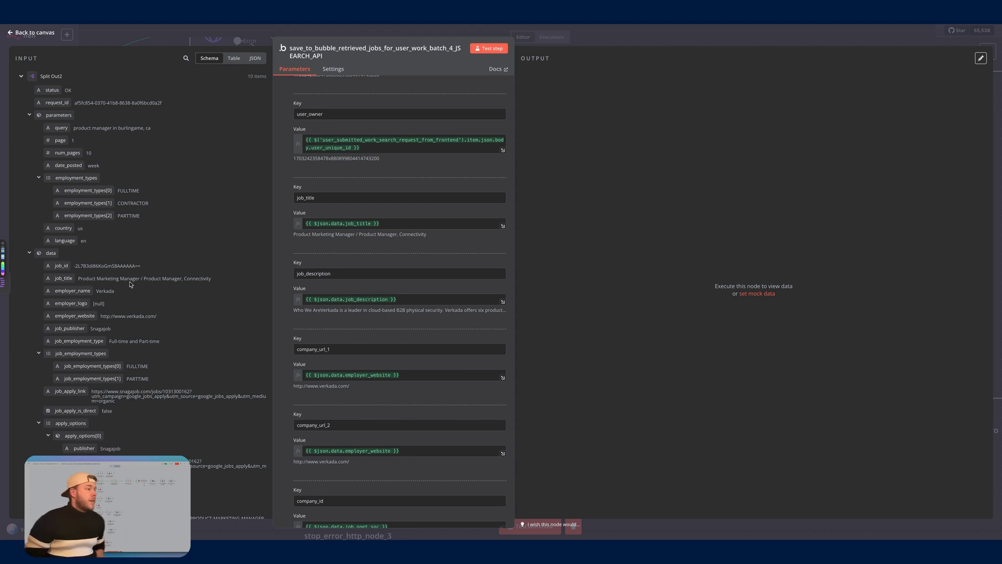
scroll(172, 292, "down", 5)
scroll(211, 216, "up", 5)
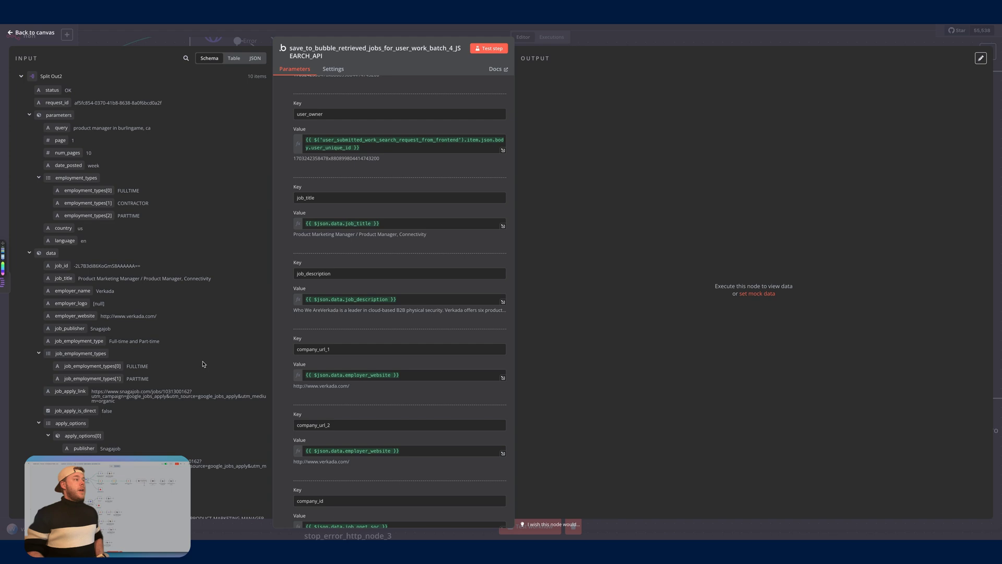
Examine the Split Out2 input fields against the save node's property mappings, from apply options to job highlights, and return to the canvas.
scroll(164, 348, "down", 10)
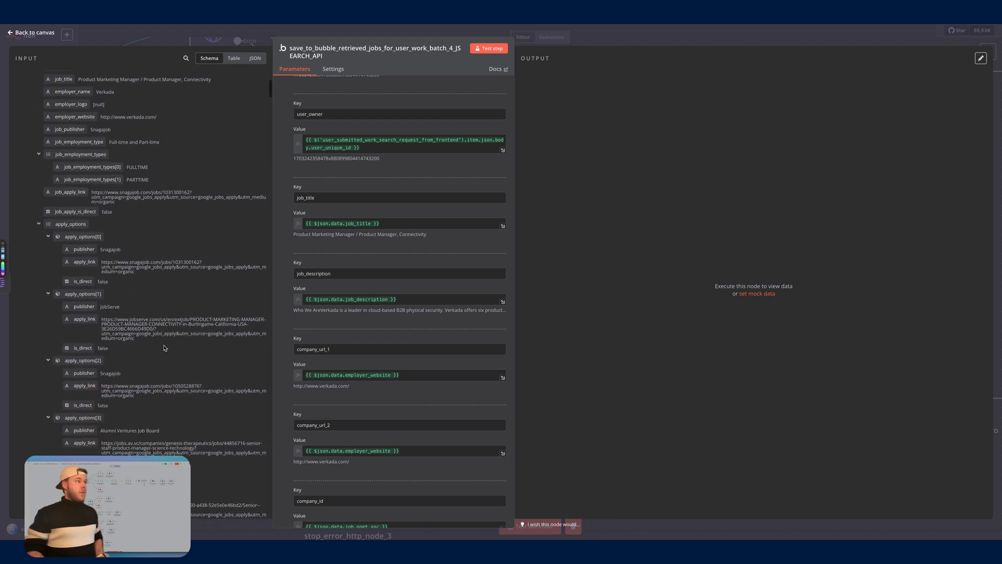
scroll(164, 347, "up", 7)
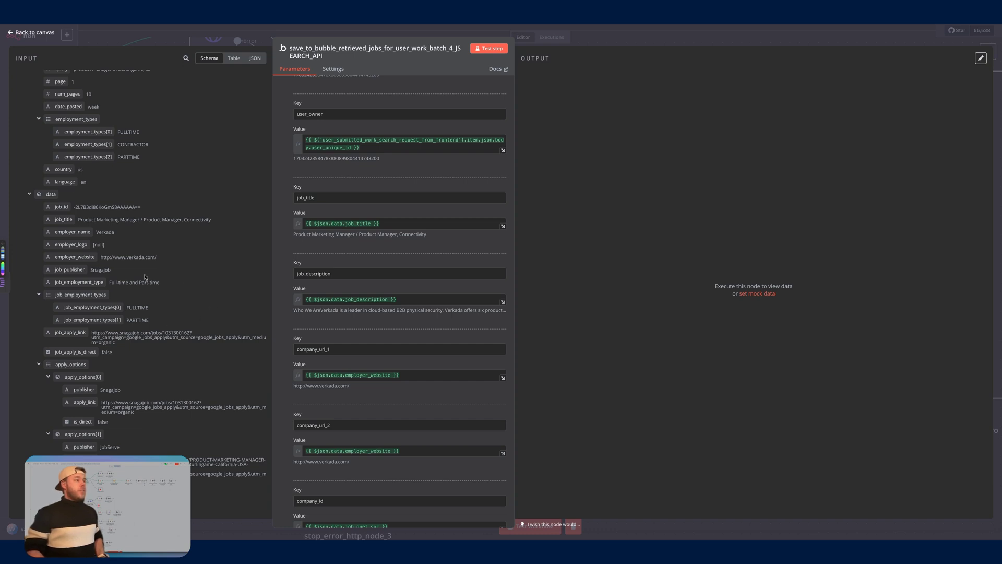
scroll(139, 317, "down", 14)
scroll(139, 318, "down", 7)
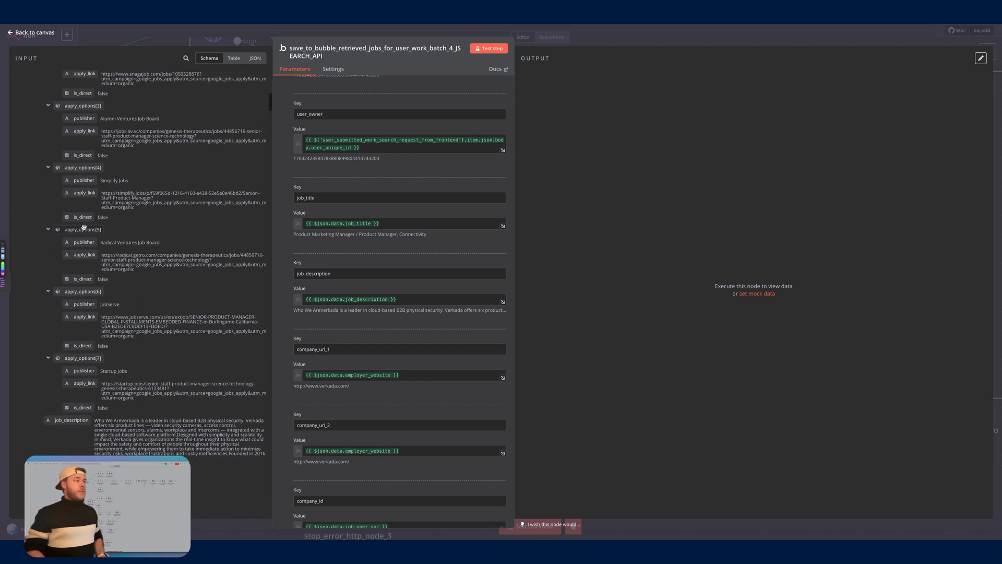
scroll(131, 193, "down", 6)
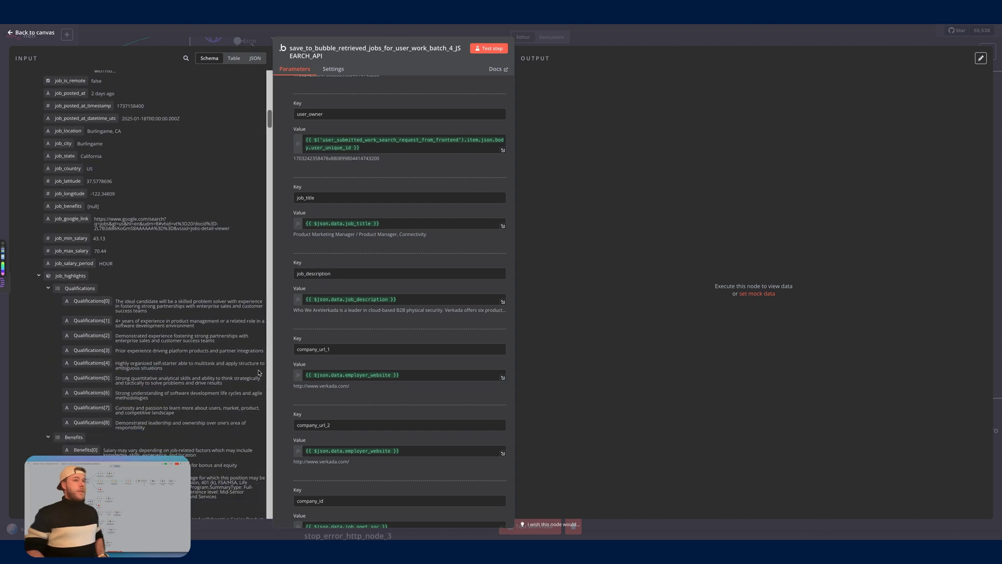
scroll(359, 381, "down", 3)
scroll(359, 381, "down", 8)
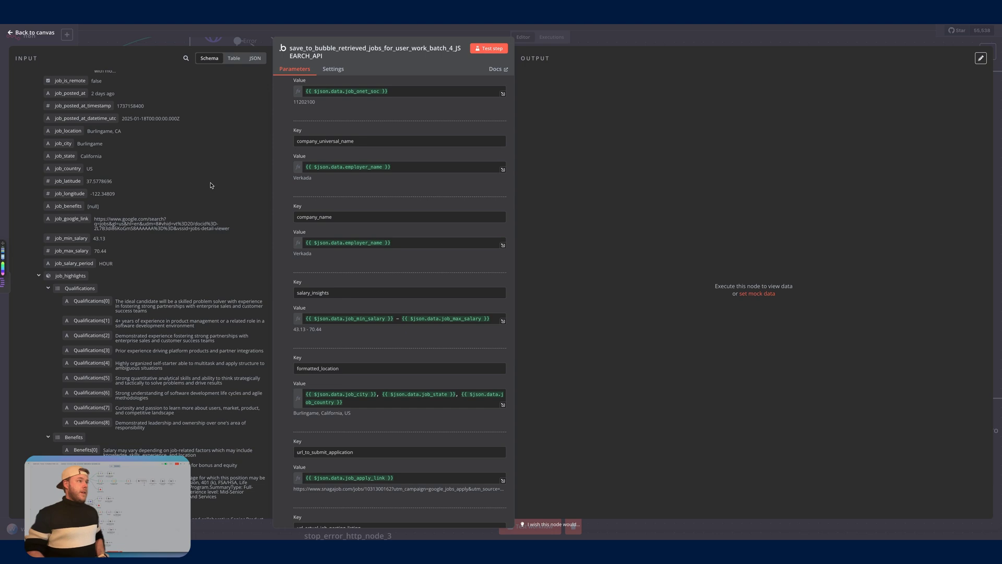
scroll(348, 195, "up", 7)
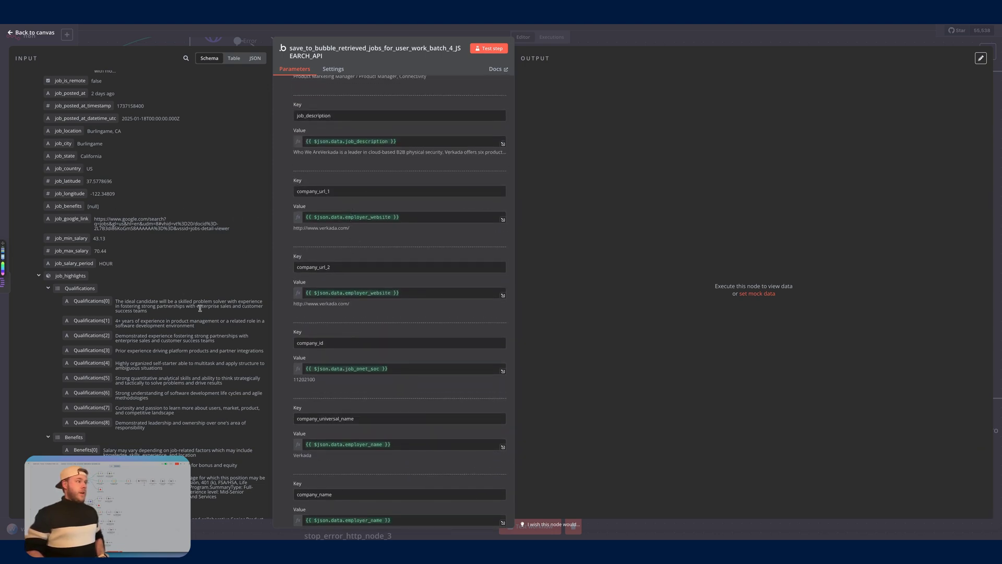
scroll(183, 295, "down", 9)
scroll(165, 281, "up", 5)
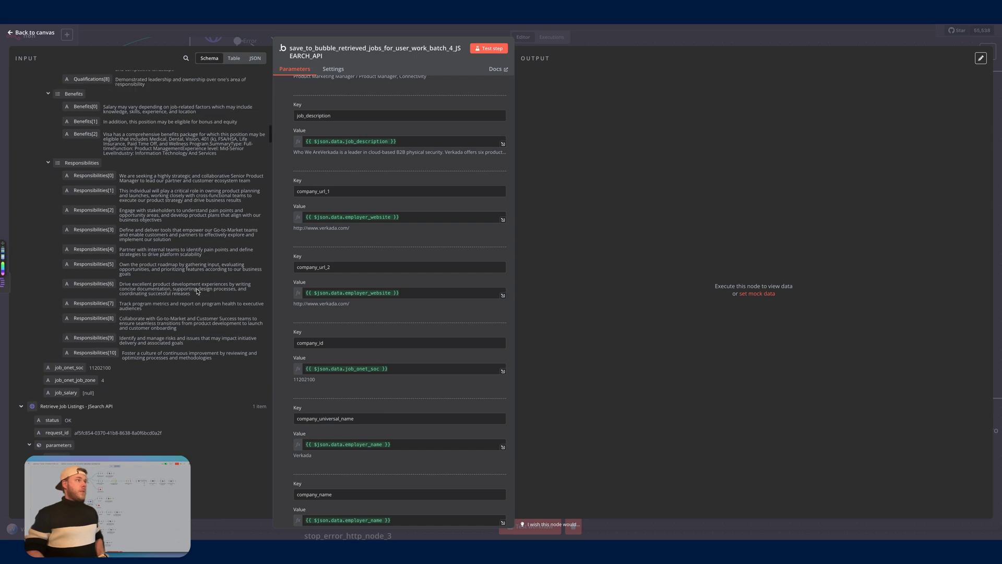
left_click(240, 41)
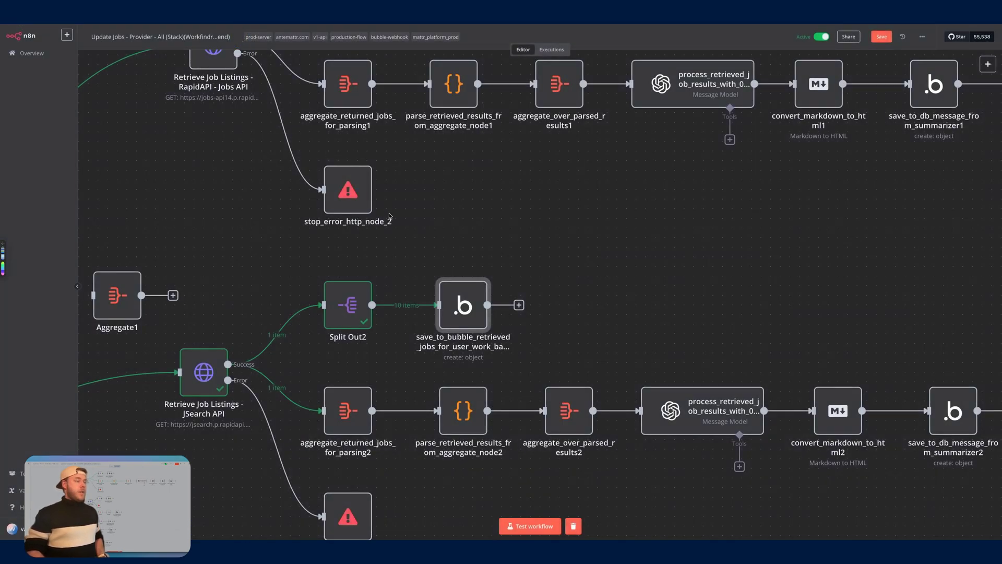
Reopen the JSearch save_to_bubble node, run a test of that step, and return to the workflow canvas.
double_click(456, 292)
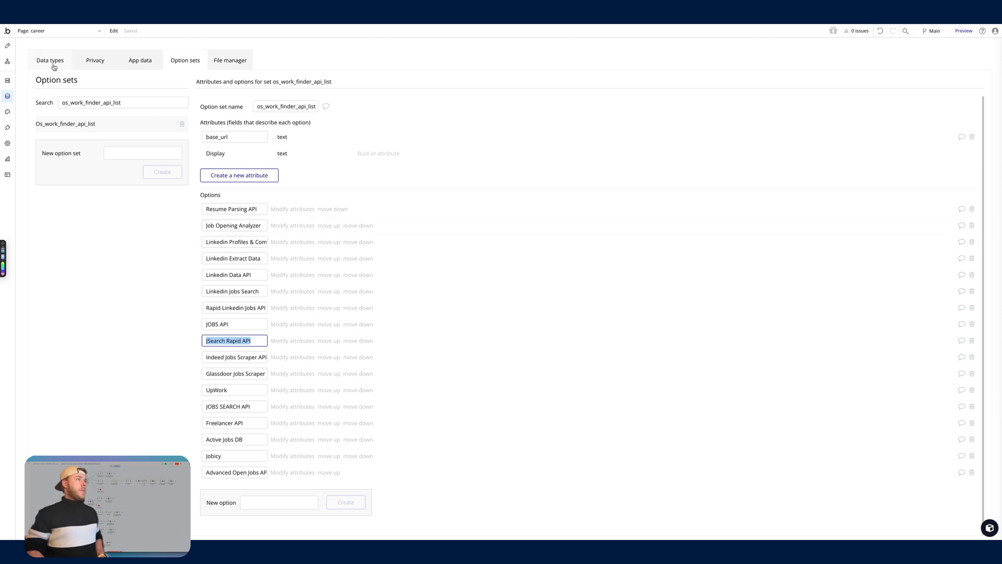
left_click(8, 45)
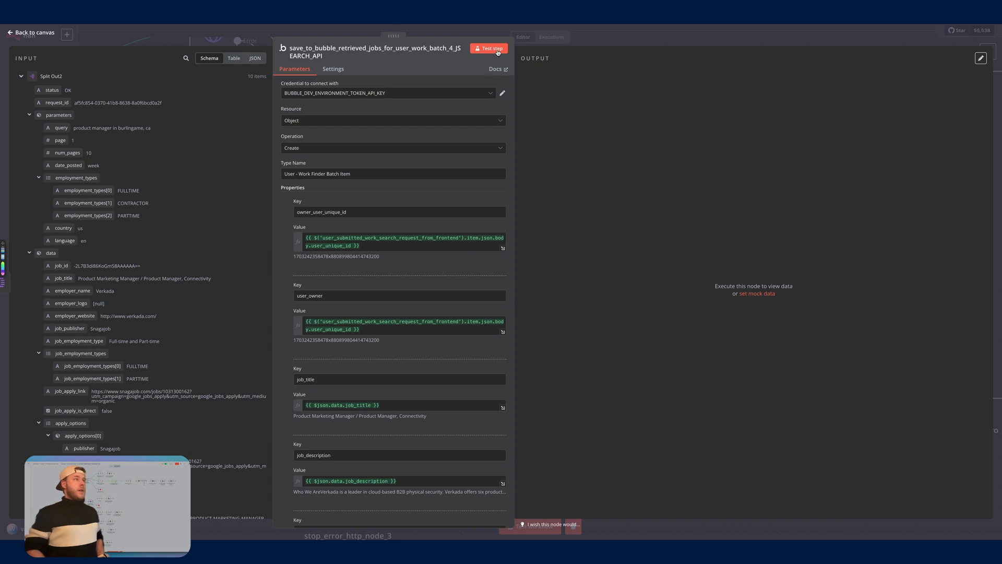
left_click(493, 49)
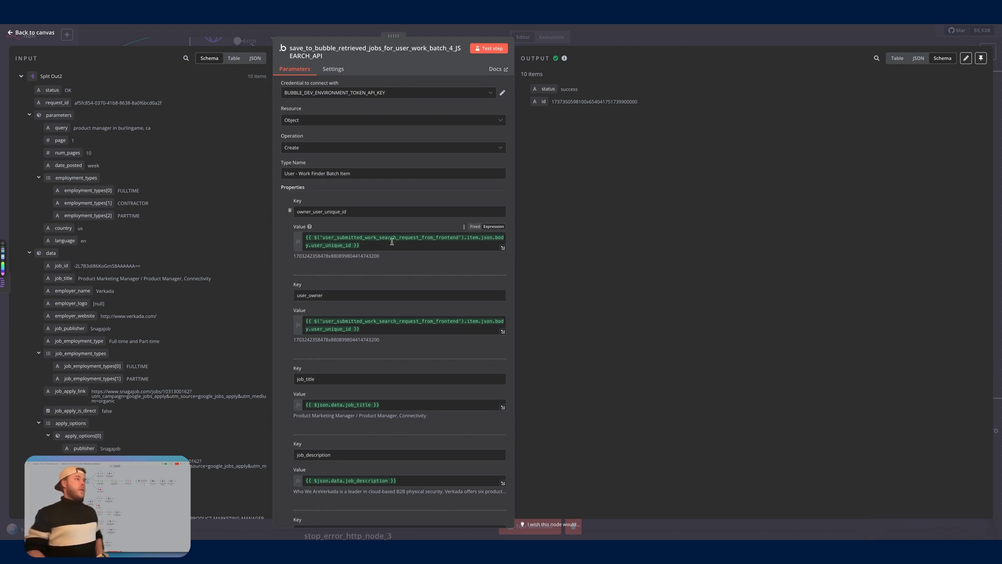
scroll(396, 157, "down", 3)
left_click(201, 41)
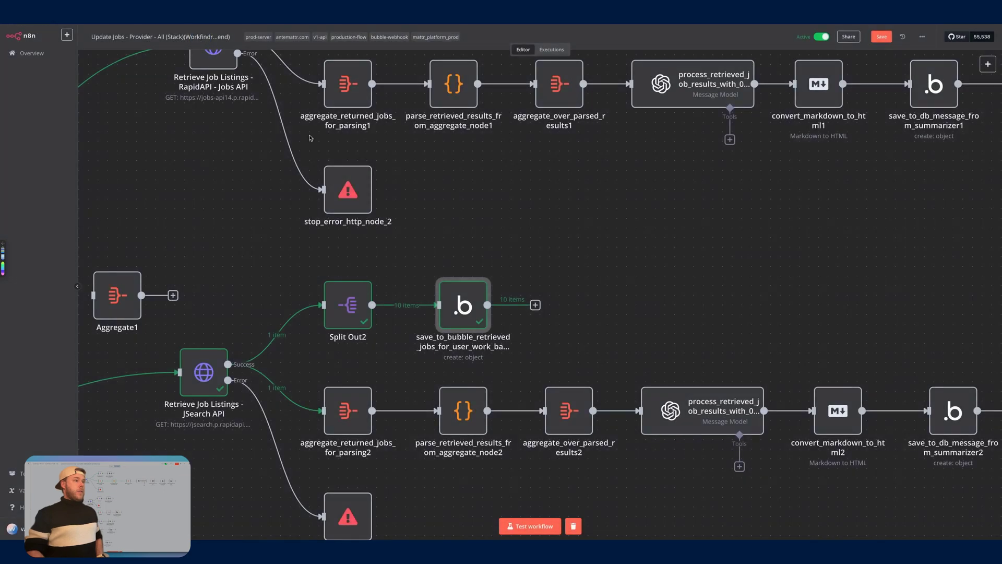
scroll(452, 313, "down", 3)
scroll(453, 312, "right", 2)
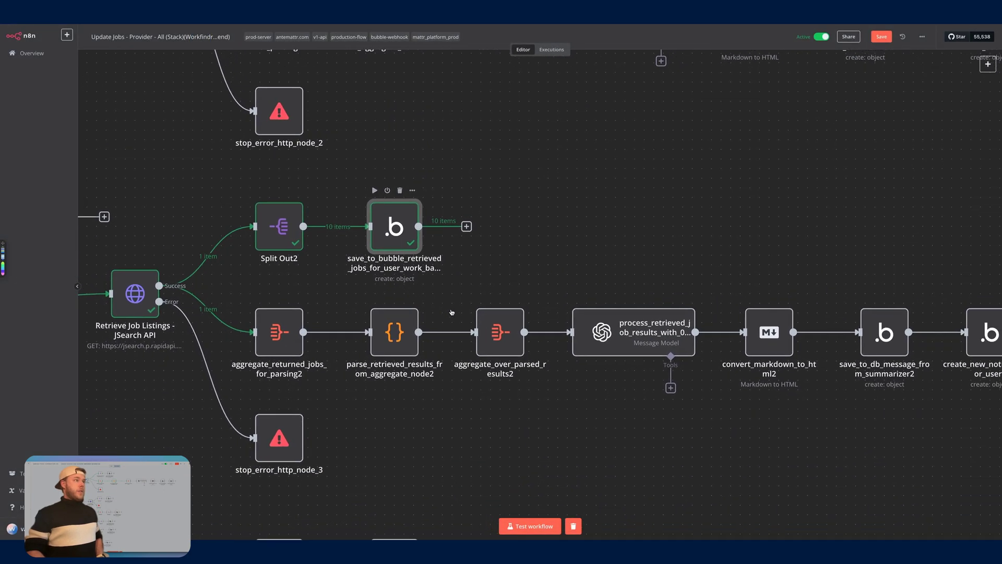